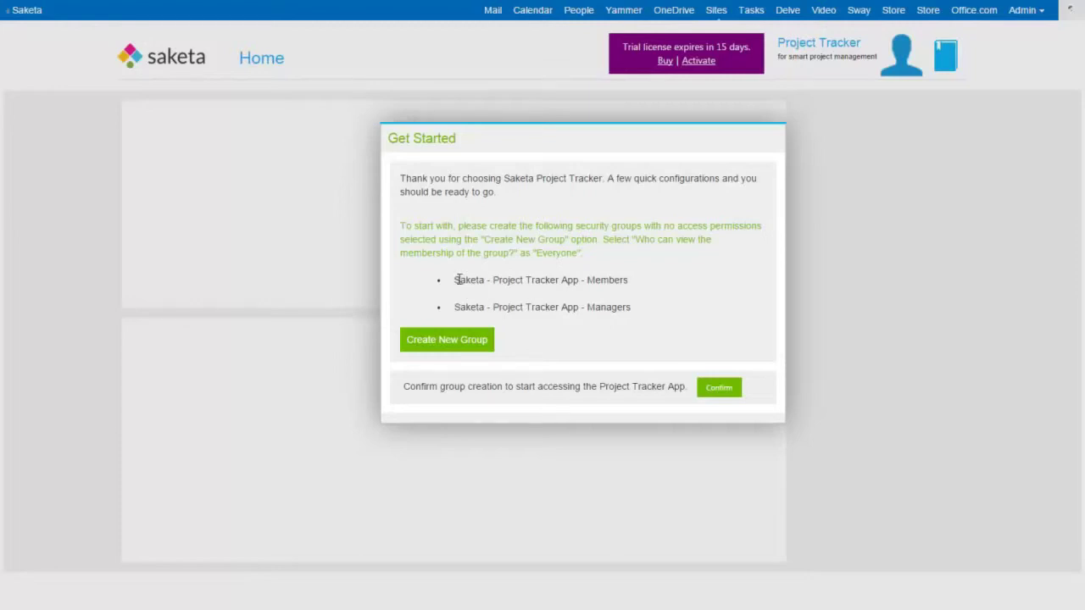
Start a new security group named "Saketa Lab - Project Tracker App - Members"
drag(457, 280, 616, 282)
click(615, 282)
drag(631, 308, 455, 307)
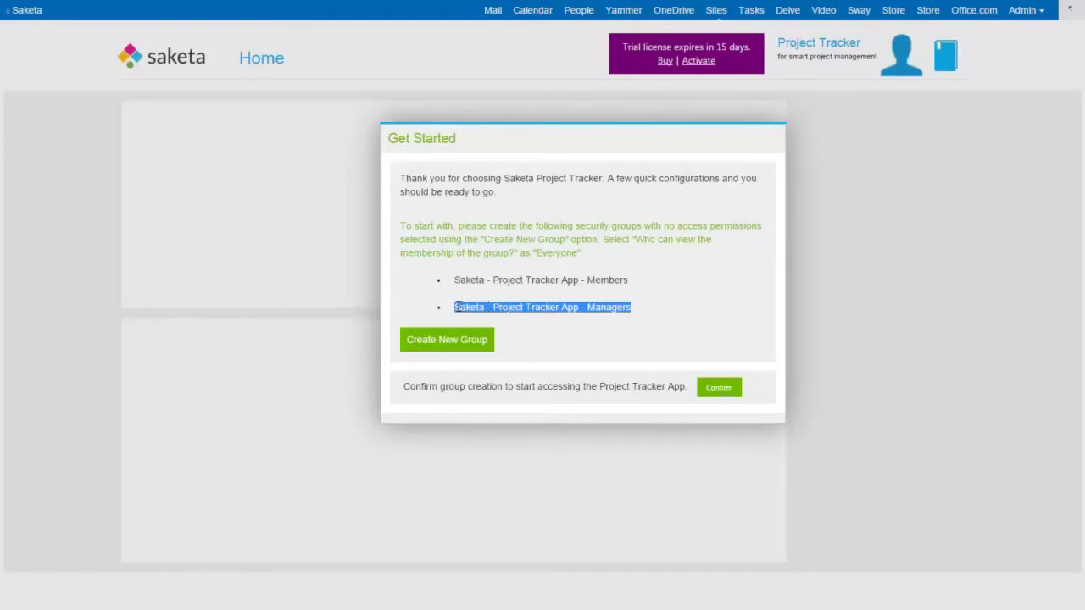
drag(631, 280, 463, 263)
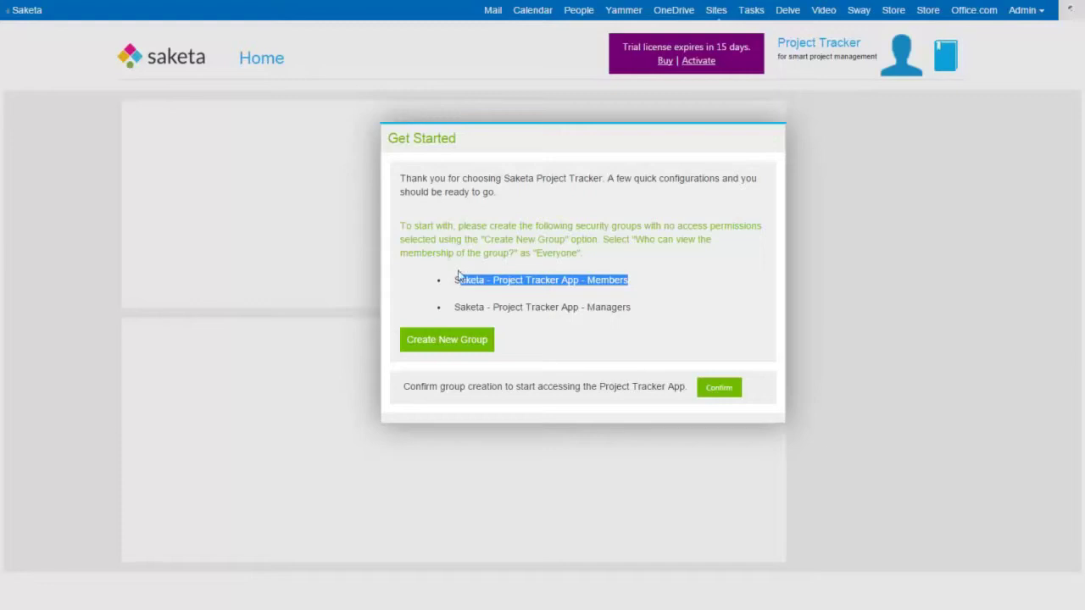
click(457, 278)
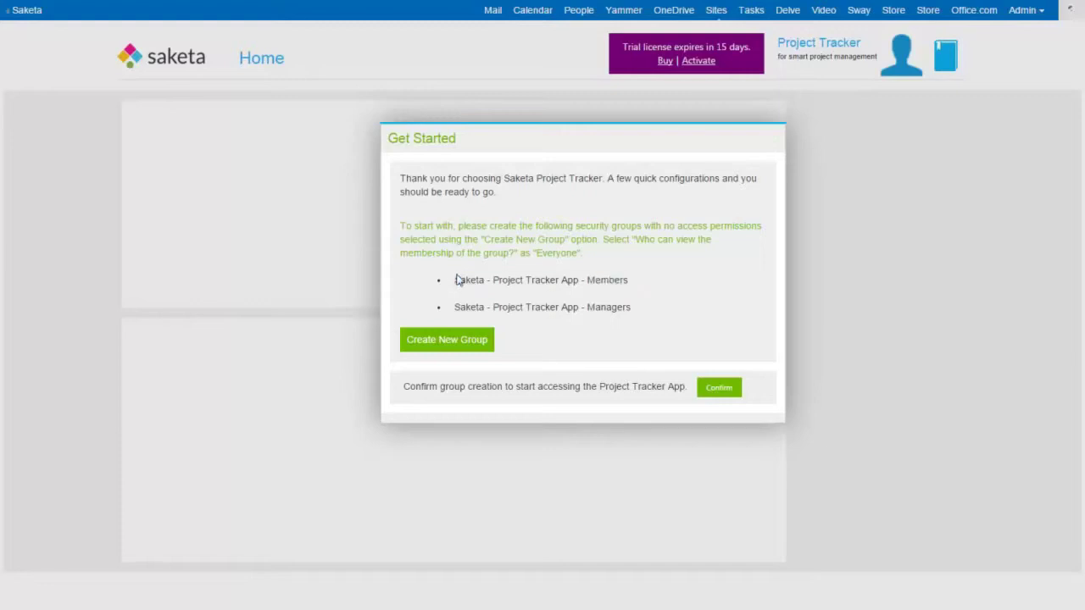
click(483, 341)
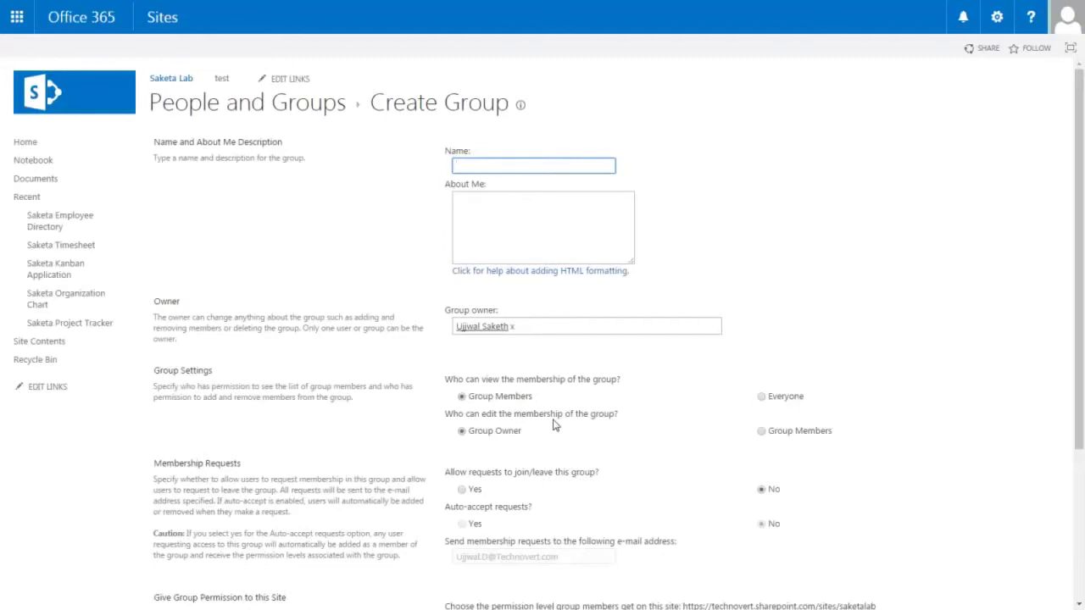
text(Saketa Lab - Project Tracker App - Members)
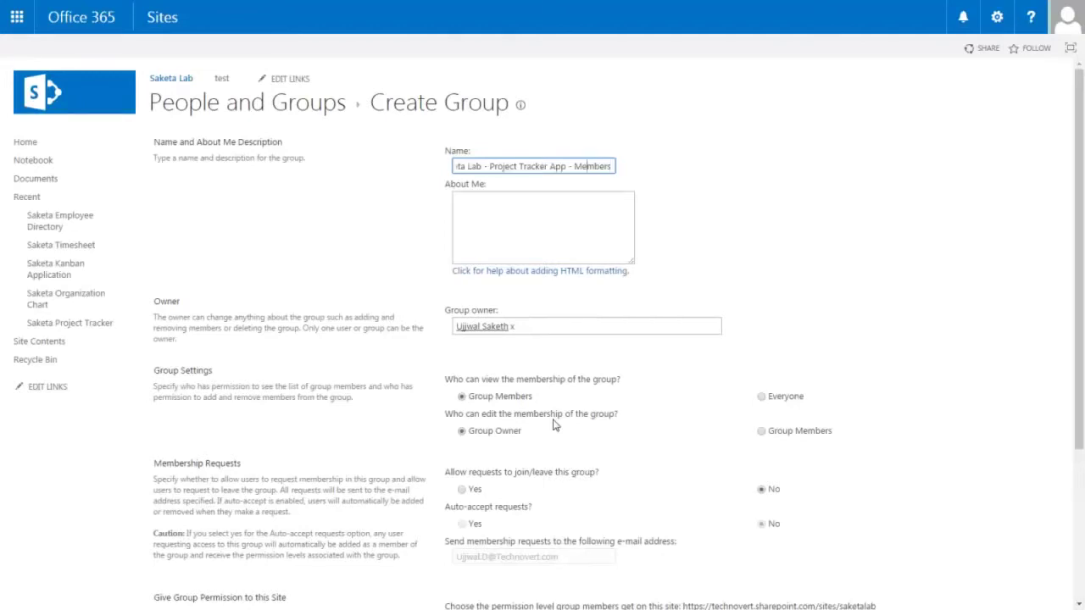
key(Home)
key(Right)
key(Right)
key(Right)
key(Right)
key(Right)
key(Right)
key(Right)
key(Right)
key(Right)
key(Right)
key(Right)
key(Right)
key(Right)
key(Right)
key(Right)
key(Right)
key(Right)
key(Right)
key(Right)
key(Right)
Let everyone view the group's membership and create the group without any site permission level
click(761, 397)
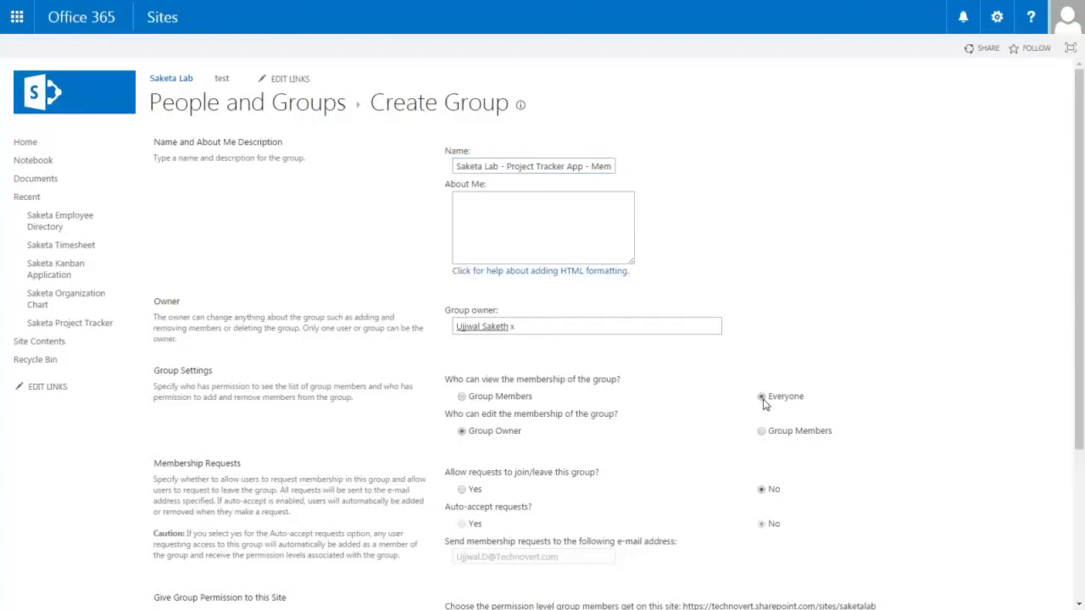
drag(1080, 375, 1083, 523)
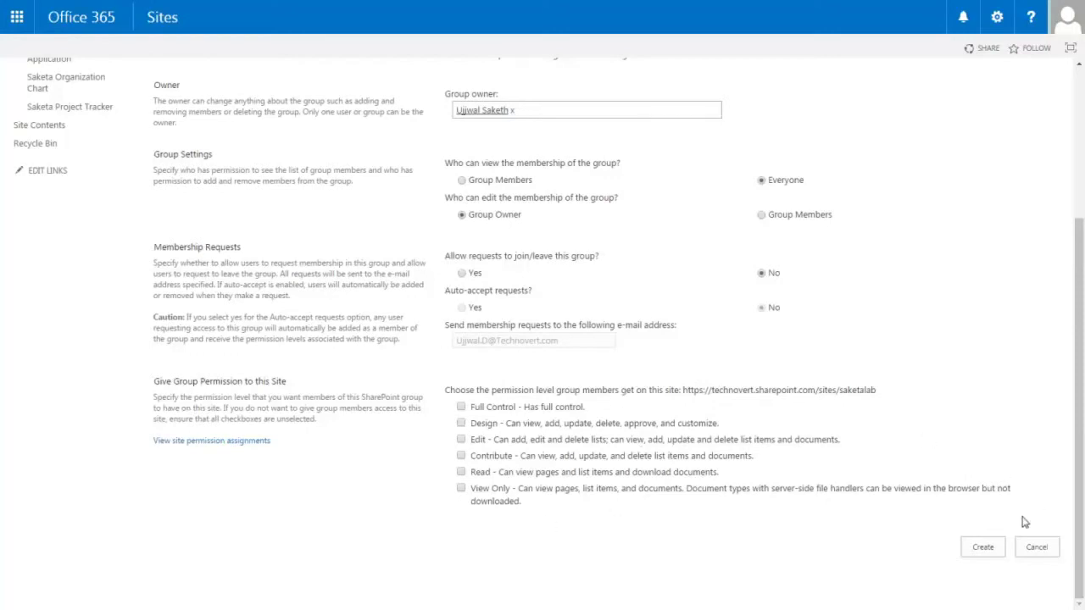
click(982, 548)
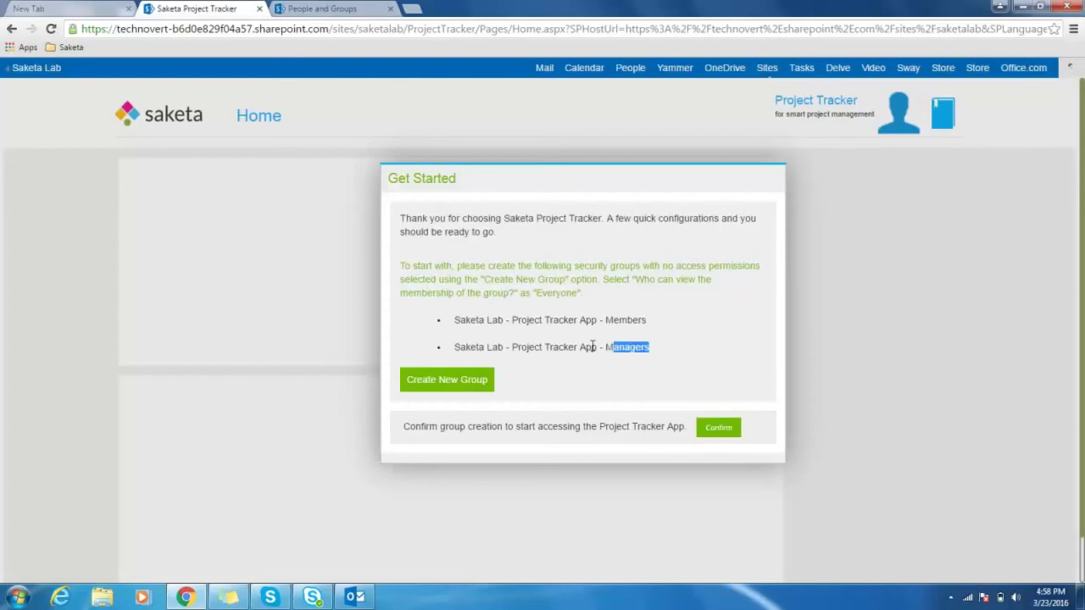
Start a second security group named "Saketa Lab - Project Tracker App - Managers", copying the name from the setup instructions
drag(605, 346, 454, 353)
key(ctrl+c)
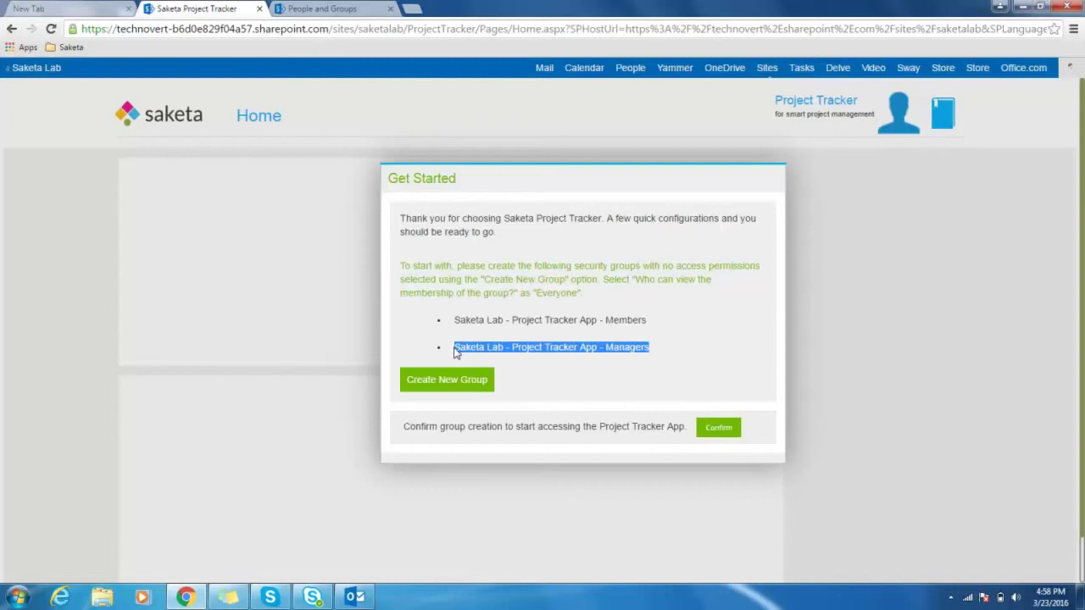
click(484, 381)
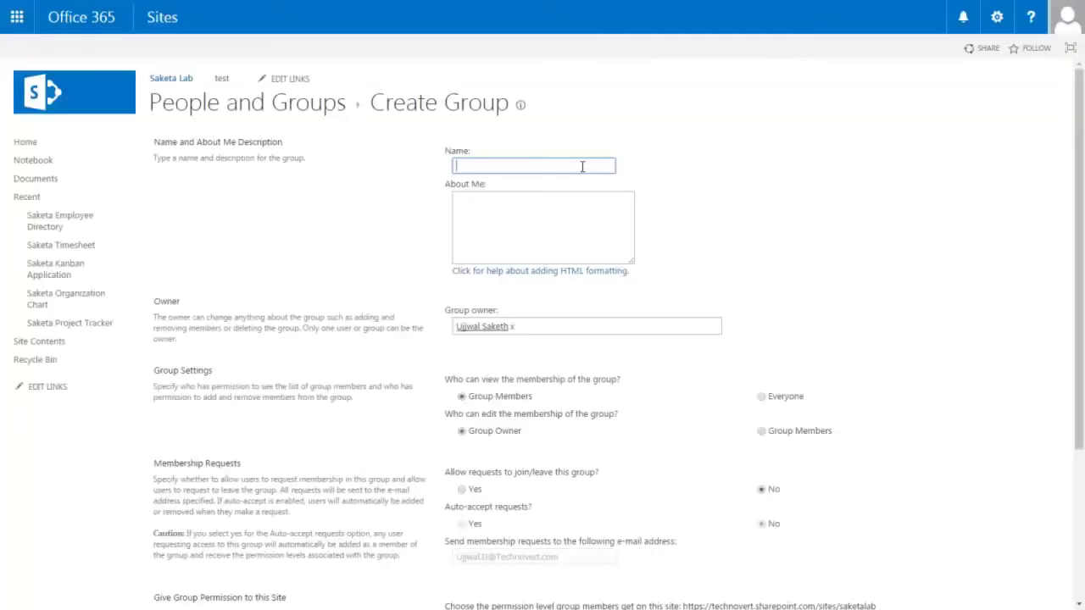
key(ctrl+v)
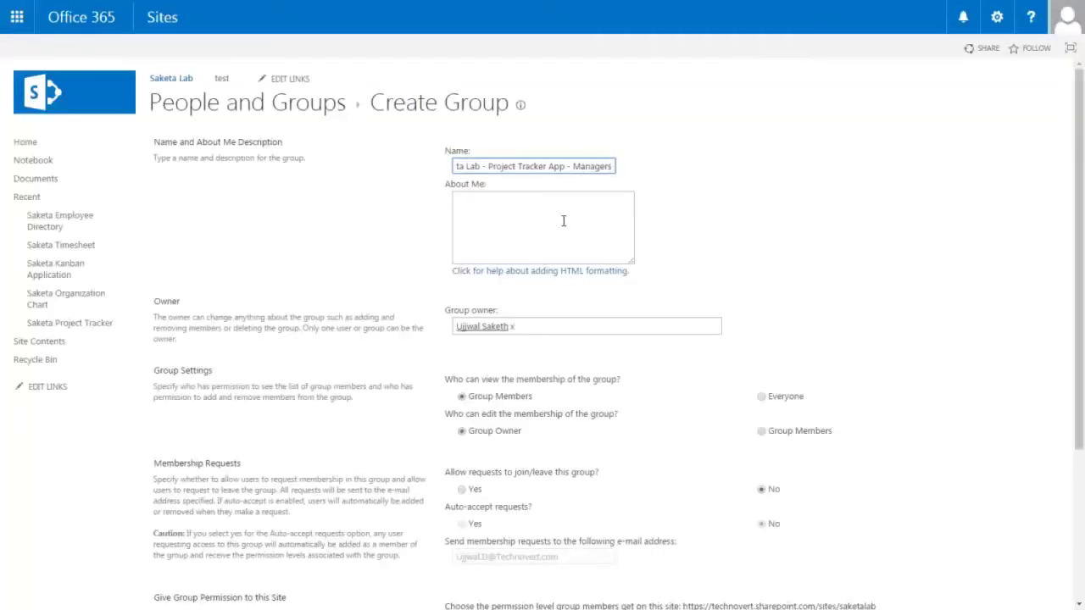
Create the managers group with its membership viewable by everyone, and confirm the group creation in the Get Started setup
click(761, 396)
scroll(1083, 407, down, 3)
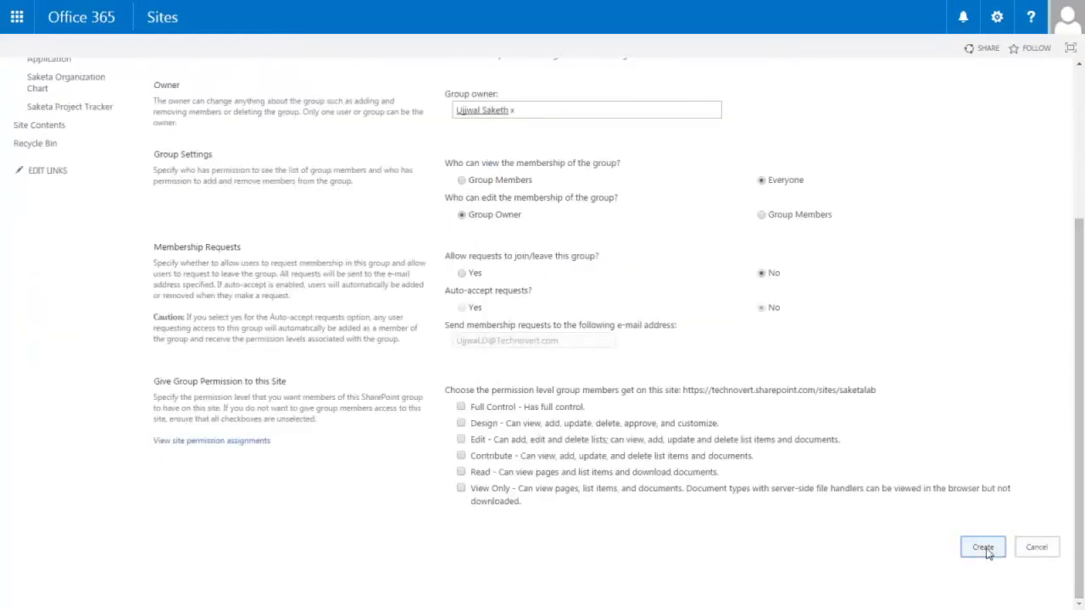
click(984, 549)
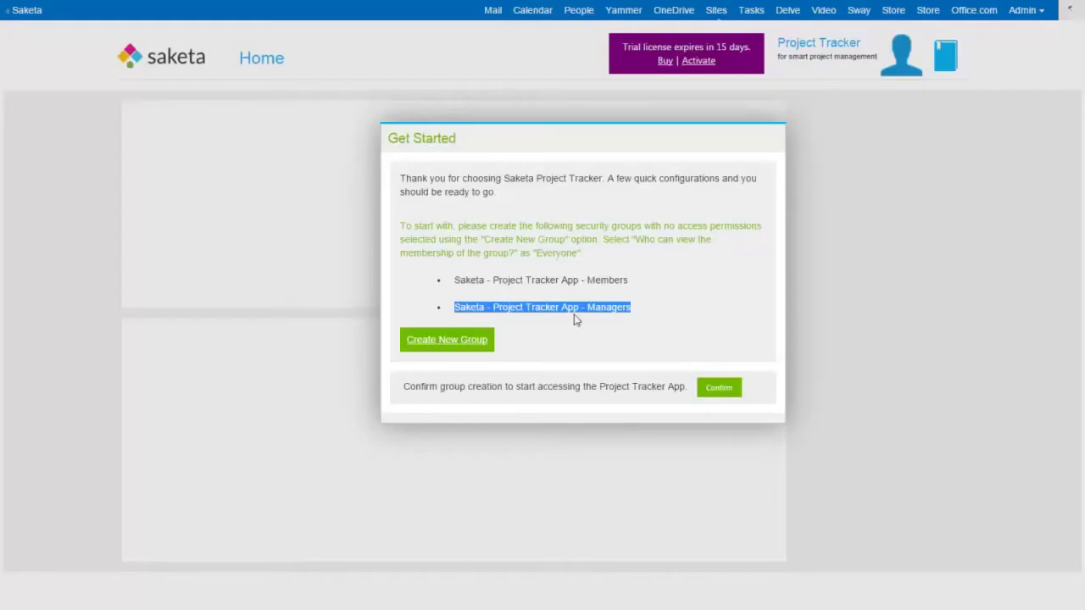
click(632, 319)
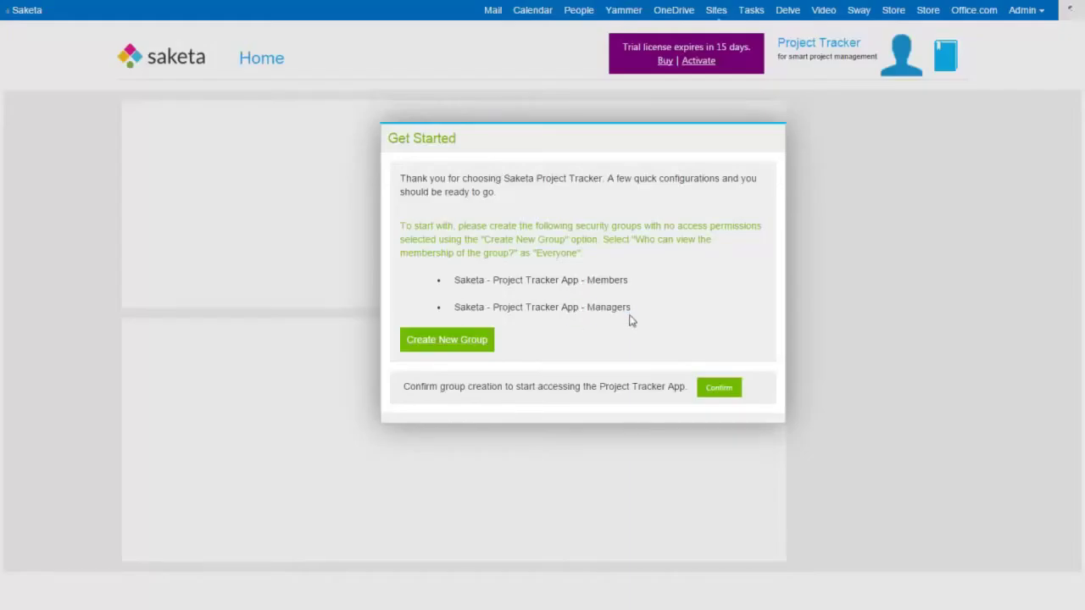
click(719, 388)
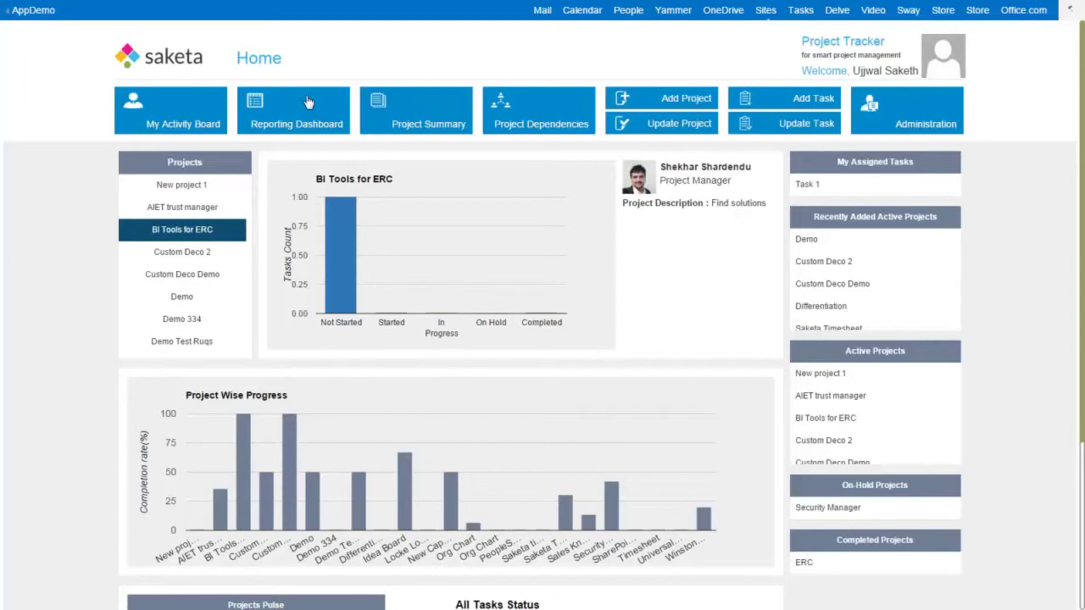
Start a new project titled "Demo Video" and enter the project manager's name
click(670, 106)
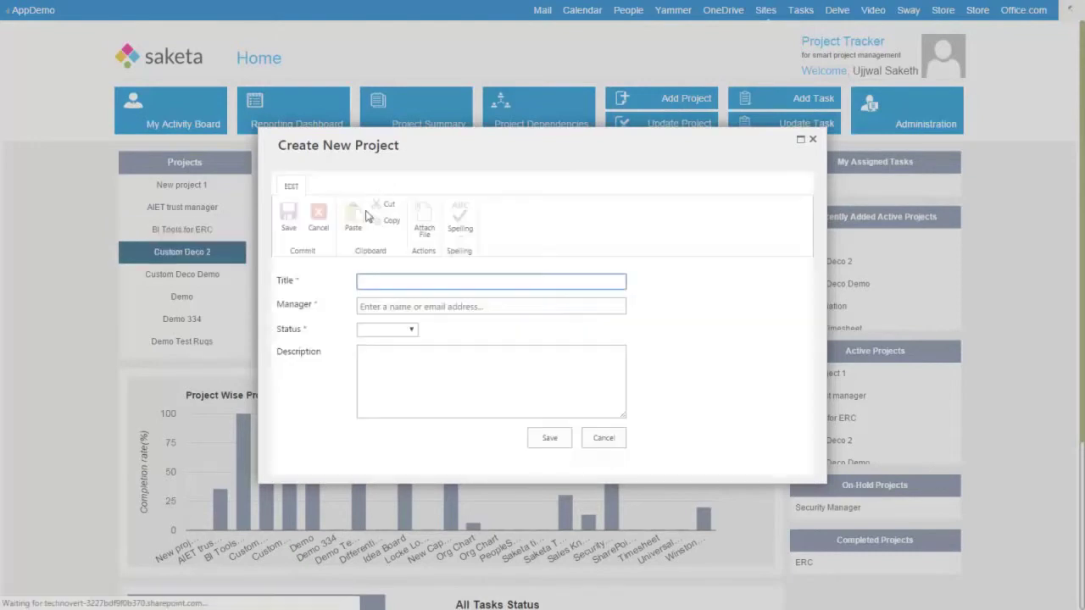
text(Demo Video)
key(Tab)
text(ujja)
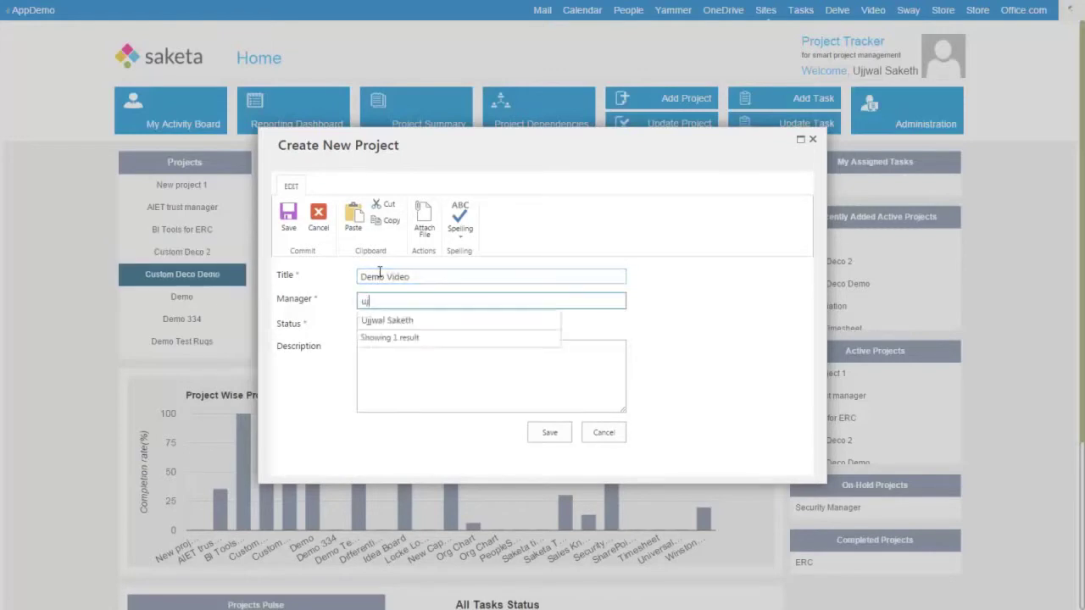
click(371, 319)
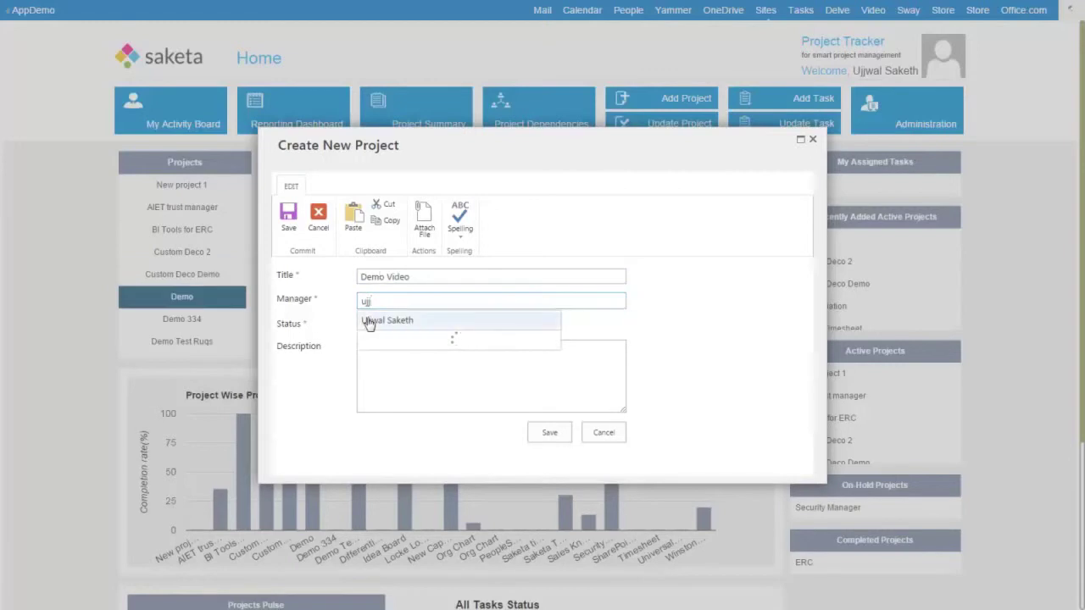
Set the project's status to Active, describe it as "Making a Demo Video" and save it
click(371, 324)
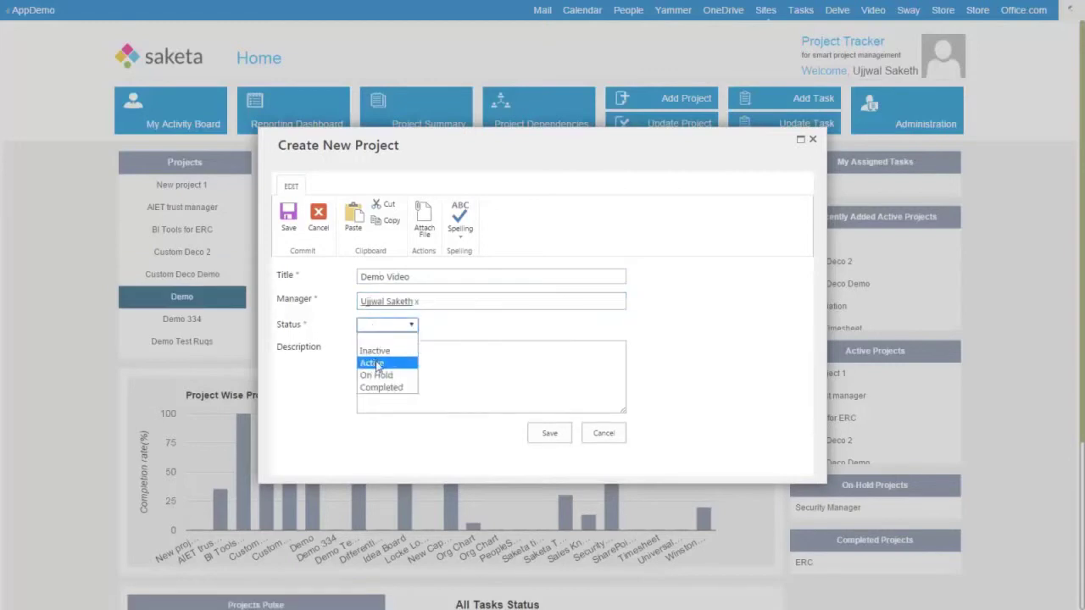
click(377, 363)
click(377, 363)
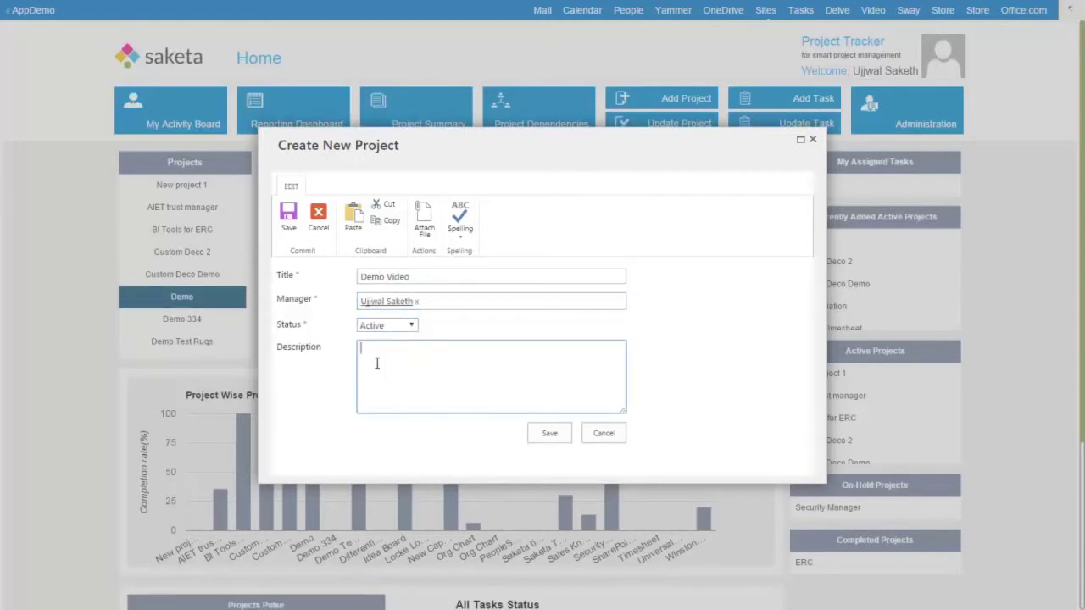
text(Making a)
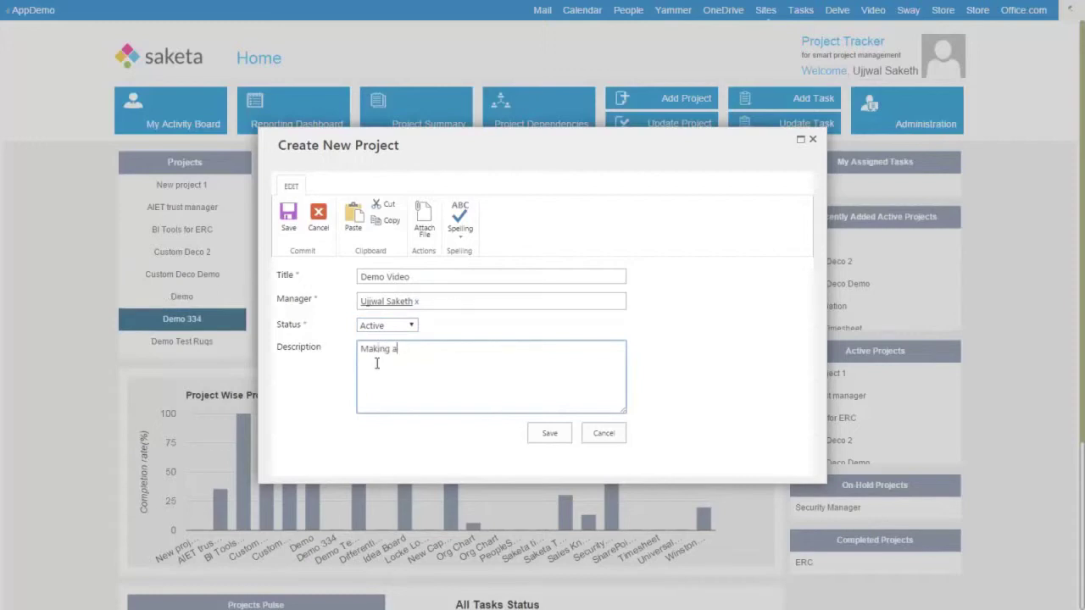
text( Demo Video)
click(547, 435)
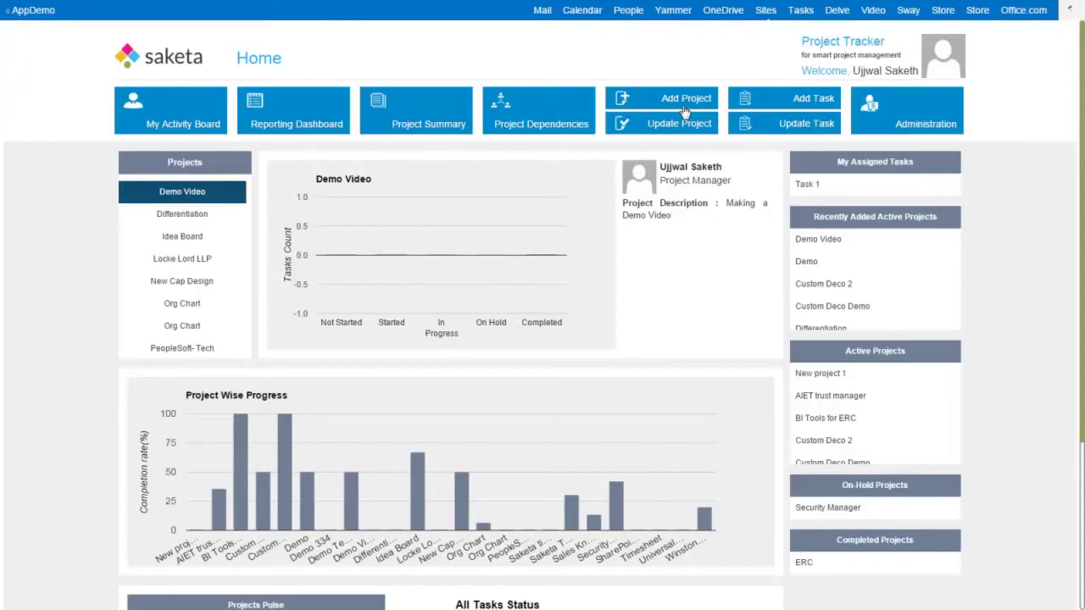
Start a new task named "Writing a script"
click(765, 102)
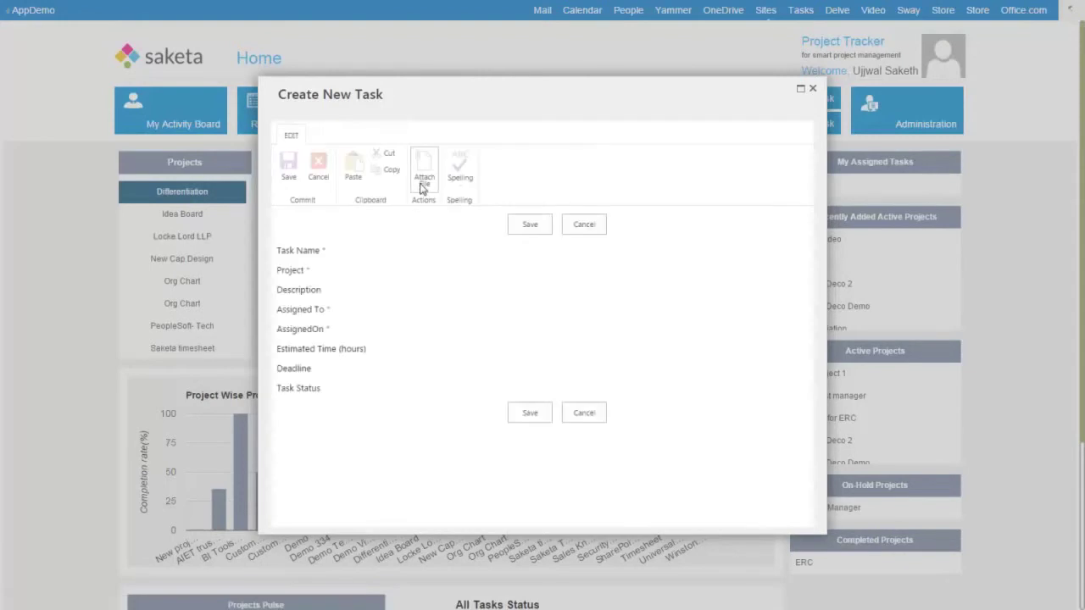
text(Script)
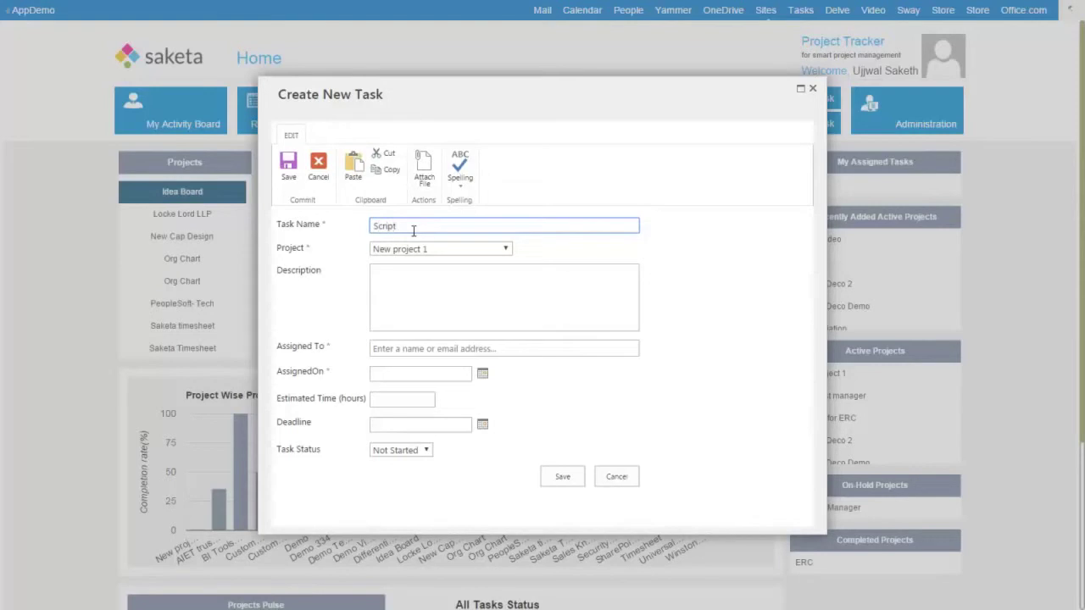
key(Left)
key(Left)
key(Left)
key(Left)
key(Left)
key(Left)
text(D)
key(BackSpace)
text(Writing a)
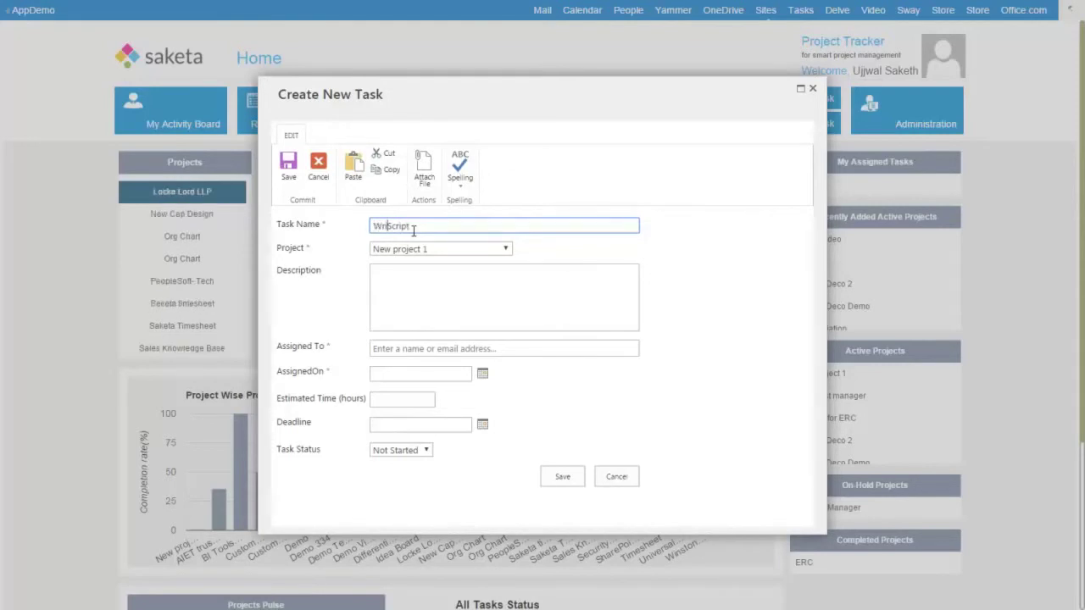
key(Delete)
text(s)
Choose Demo Video as the project the task belongs to
click(411, 249)
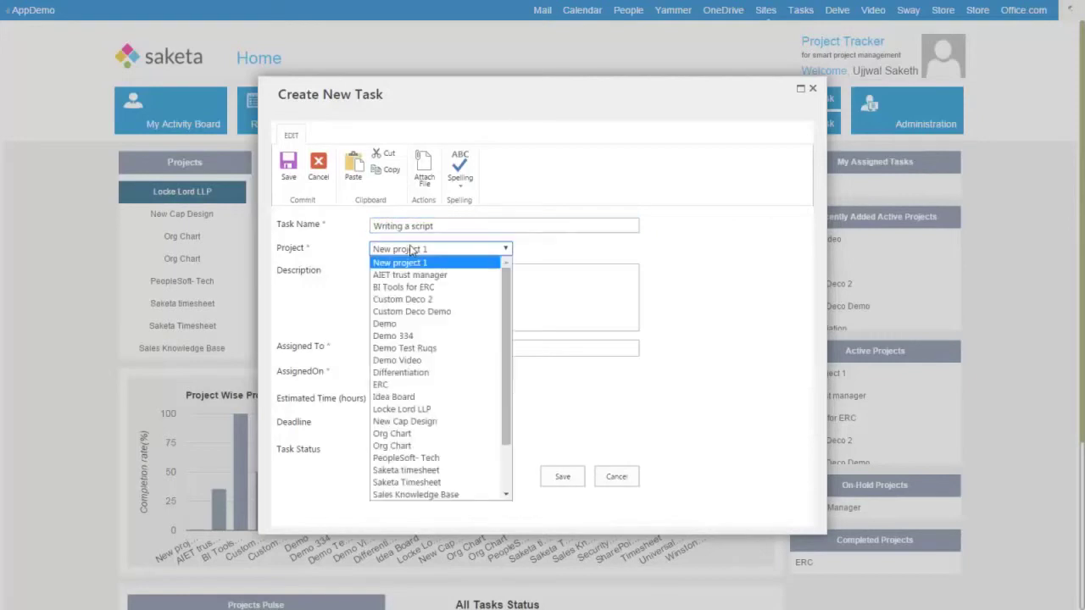
key(d)
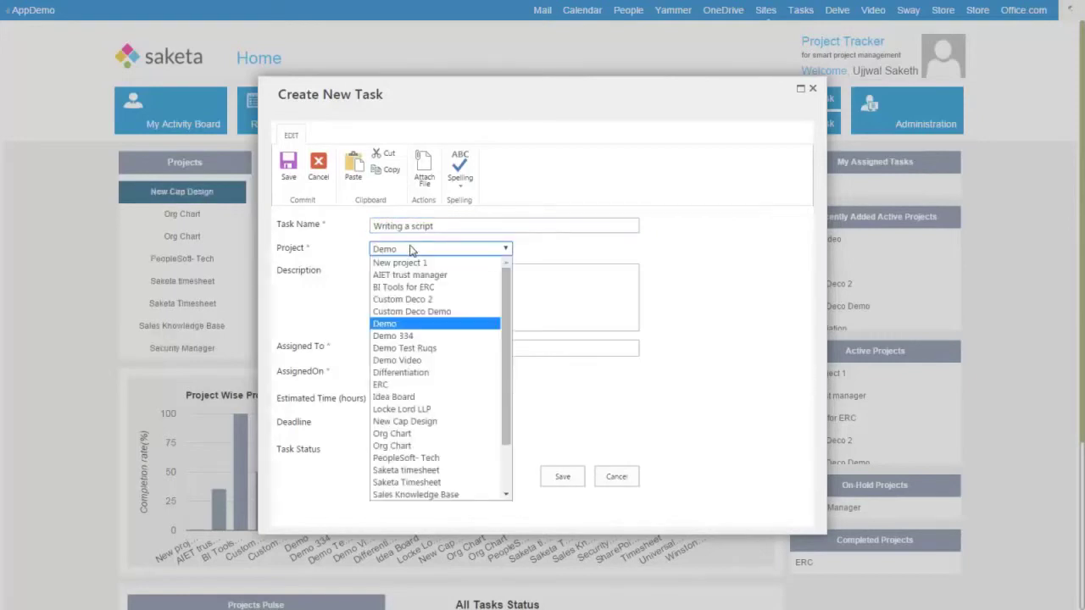
key(Down)
key(Down)
key(Down)
key(Return)
Describe the task as "Write the script"
click(417, 289)
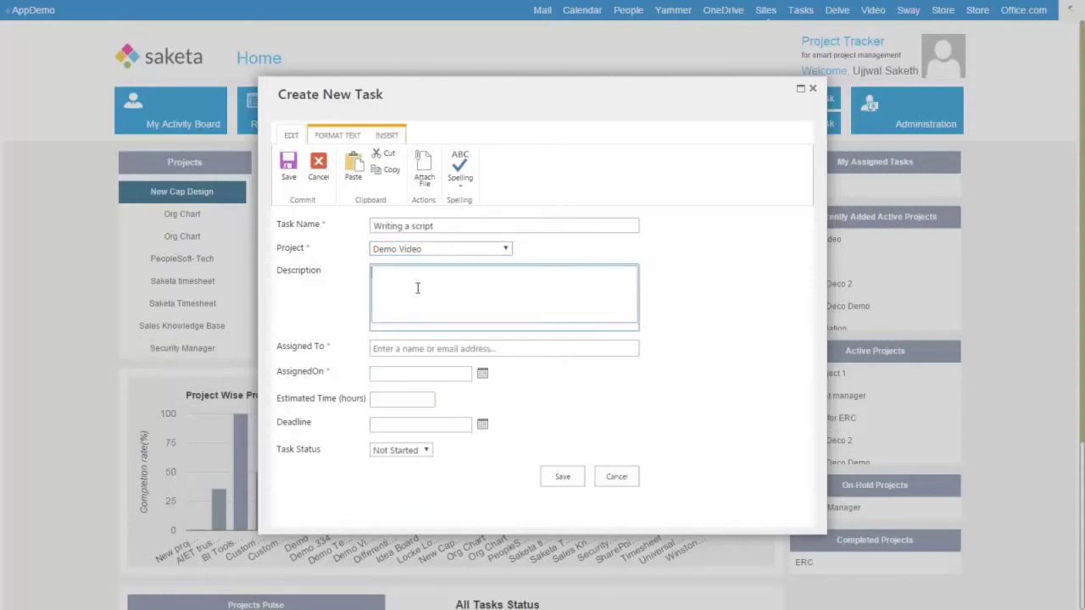
text(W)
text(rite the s)
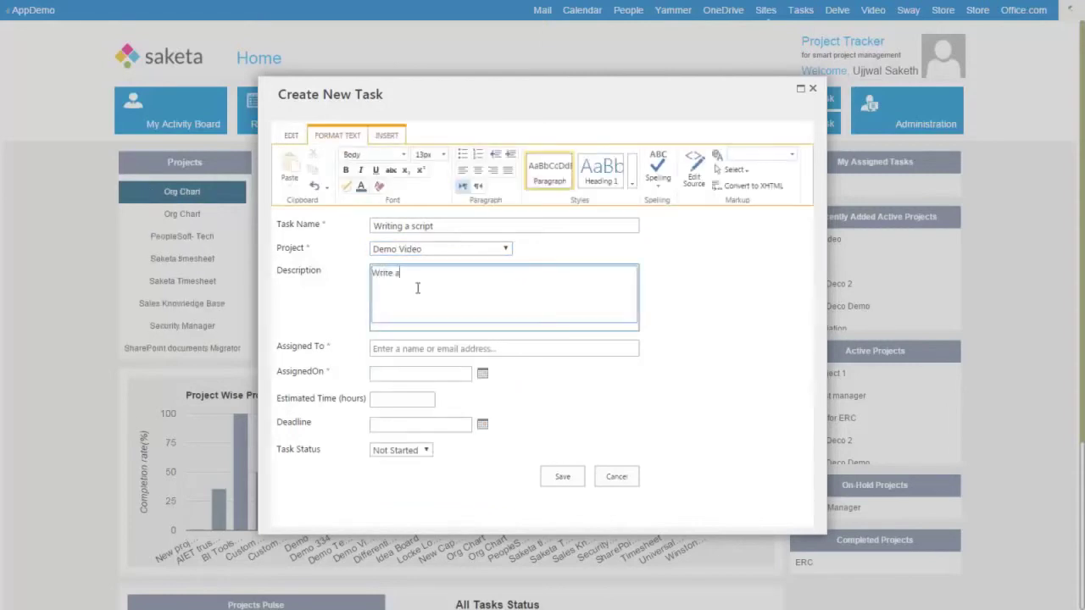
text(cript)
Assign the task to the team member by looking up and picking the person's name
click(404, 346)
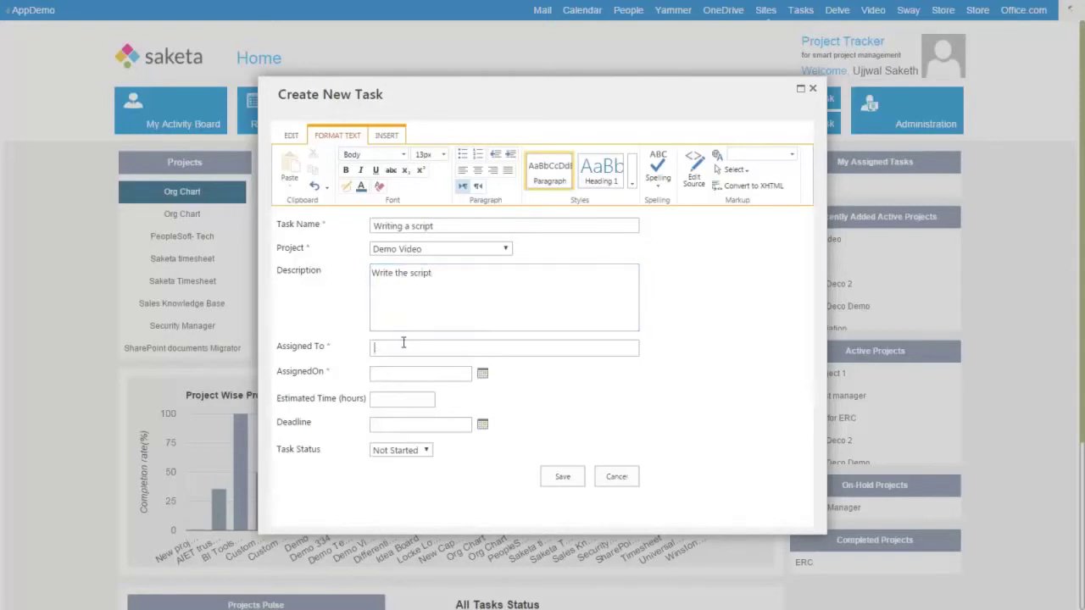
text(ujjwal)
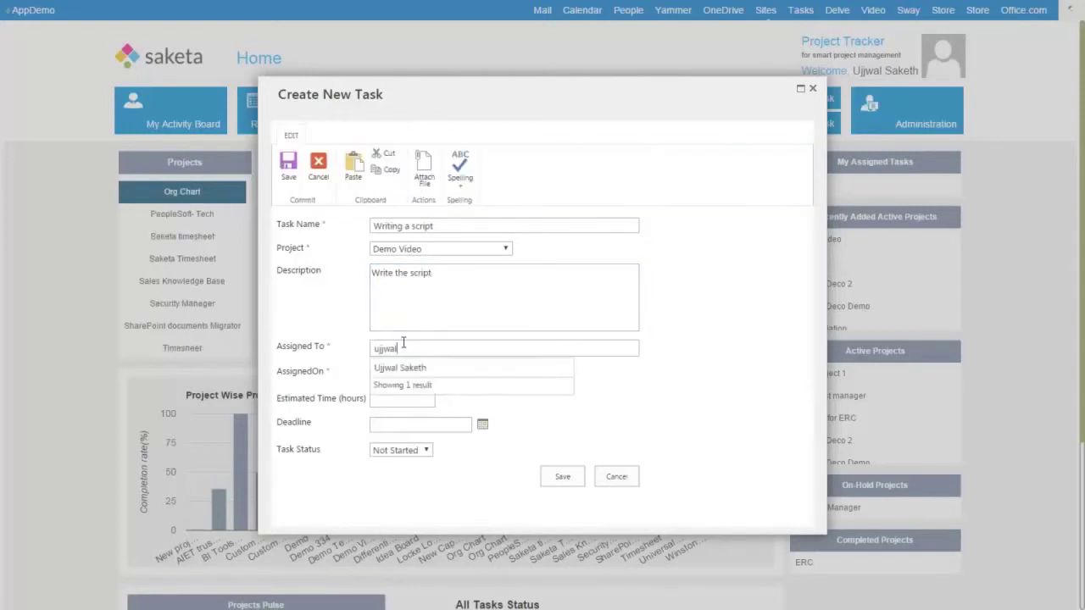
click(397, 370)
Set the task's assigned-on date to 3/13/2016
click(395, 369)
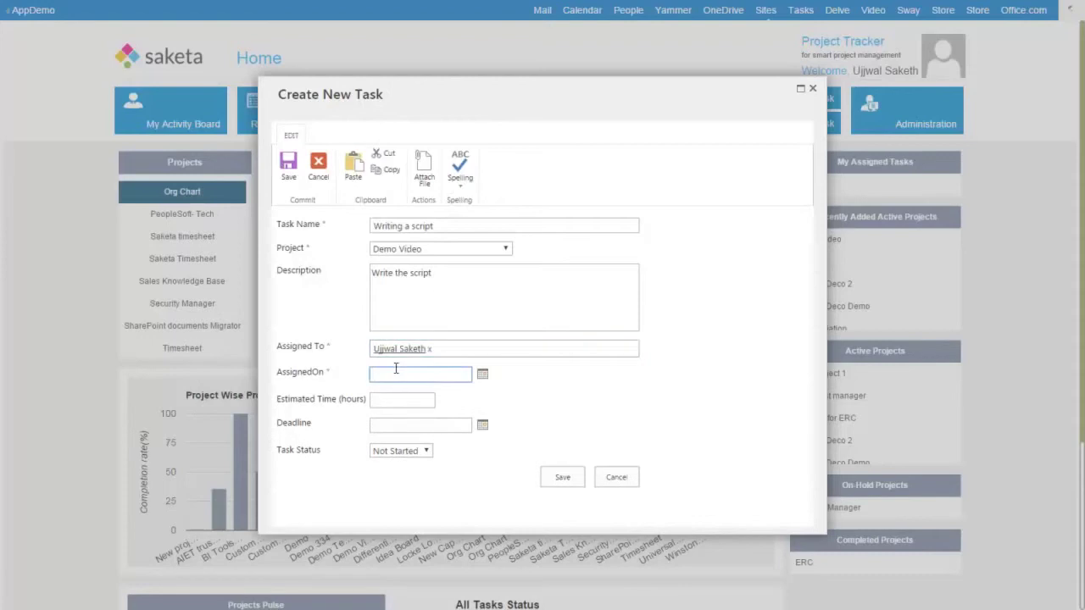
click(481, 375)
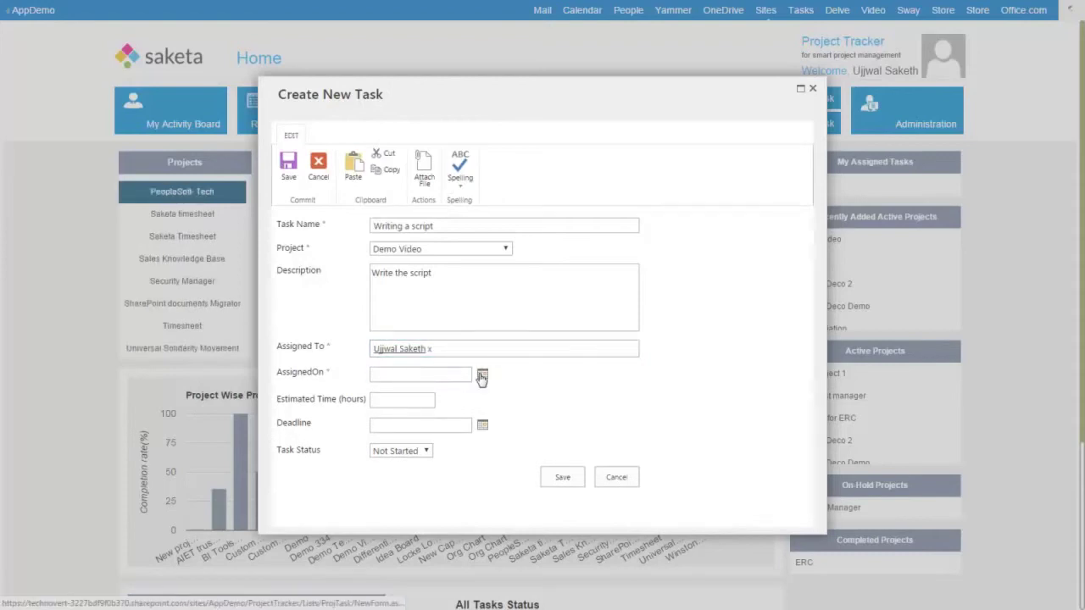
click(482, 375)
click(365, 459)
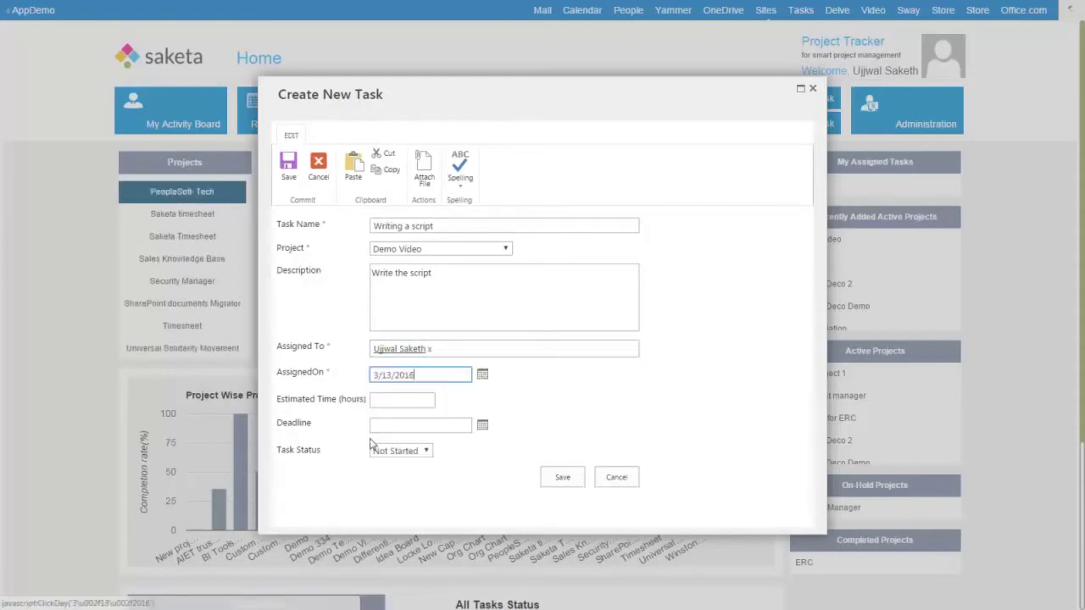
Set the task's estimated time to 10 hours and its deadline to 3/15/2016, and save the task
click(415, 401)
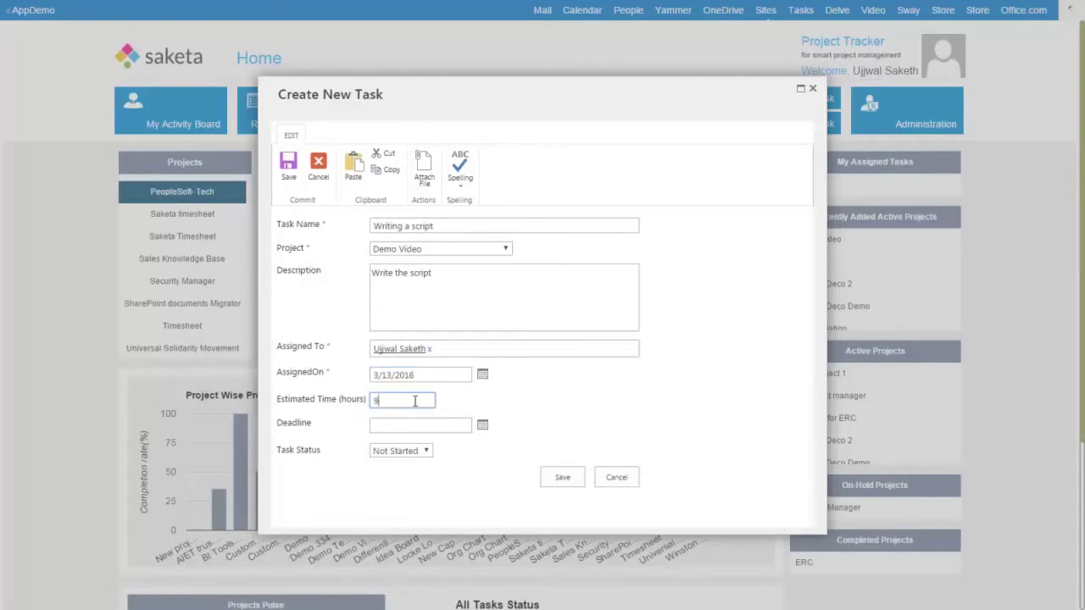
text(10)
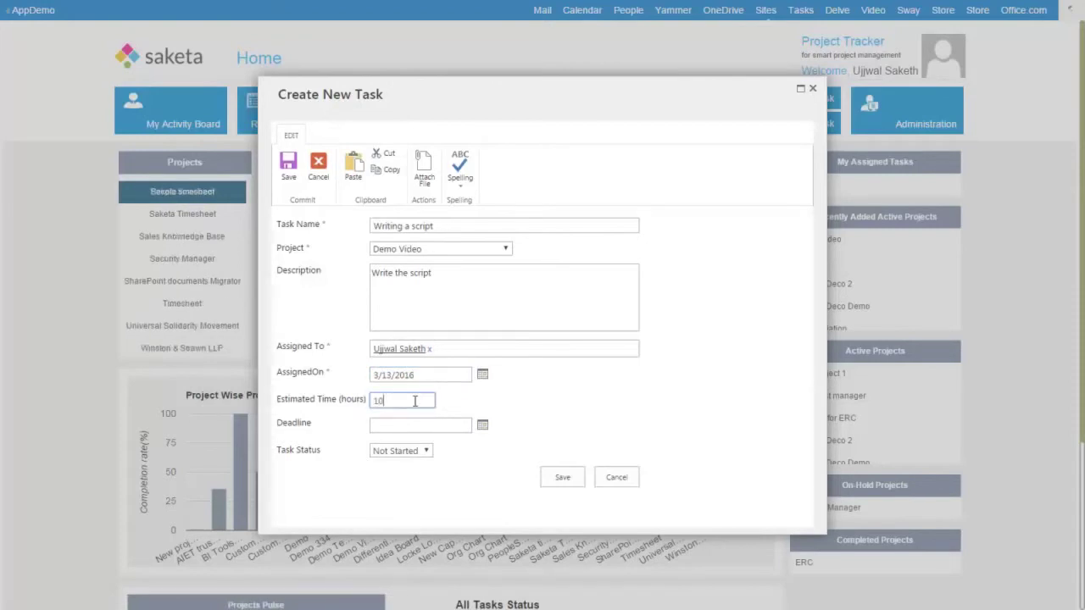
click(481, 425)
click(482, 427)
click(482, 427)
click(482, 429)
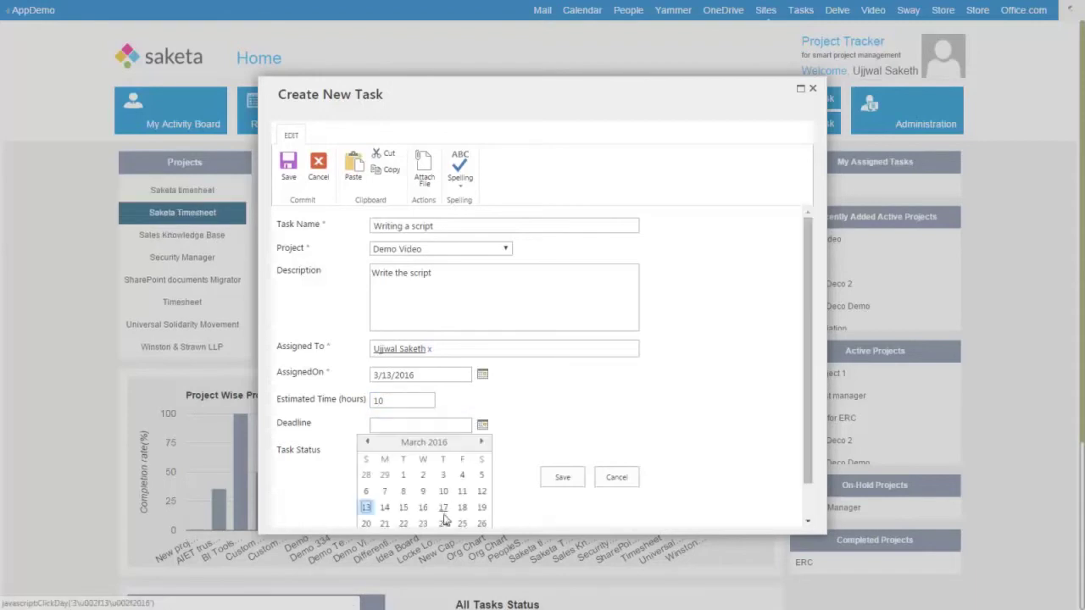
click(402, 511)
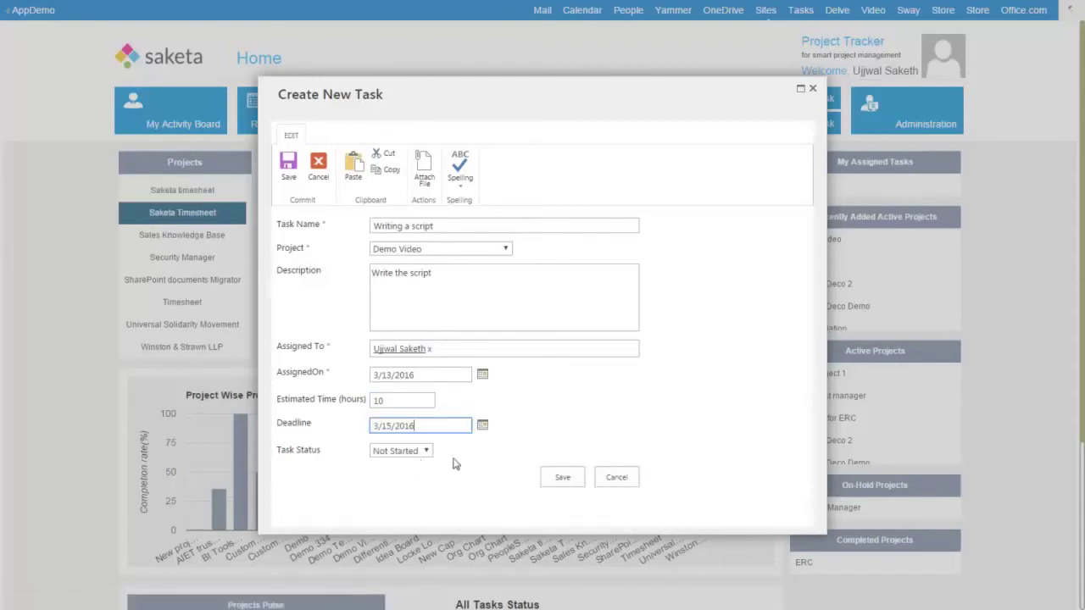
click(563, 479)
Add an assigned "Animation for the video" task to Demo Video, assigned on 3/13/2016, with 30 estimated hours and deadline 3/20/2016
click(774, 108)
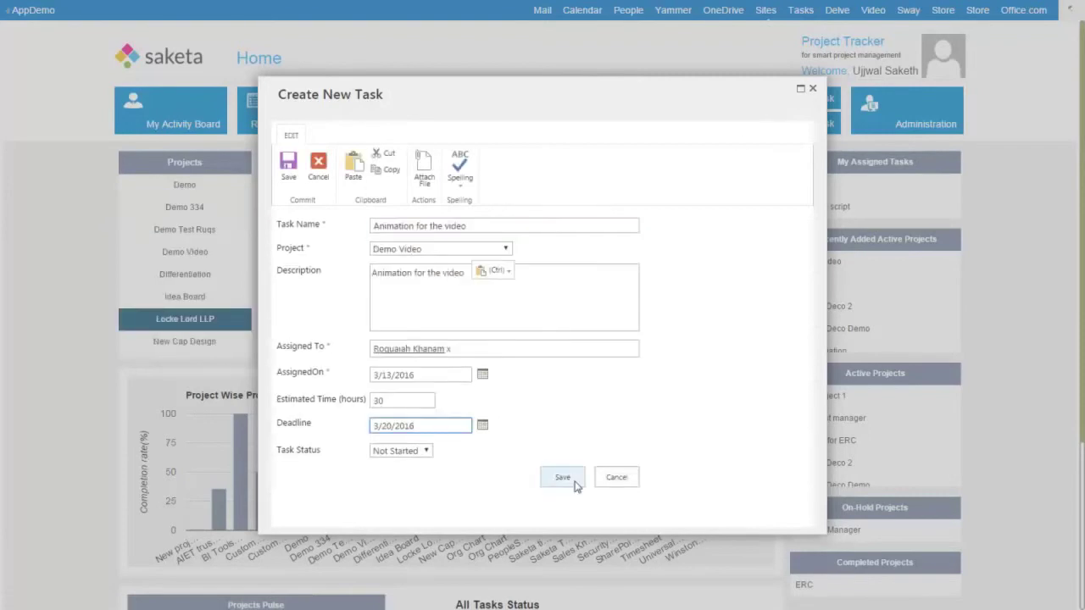
click(574, 486)
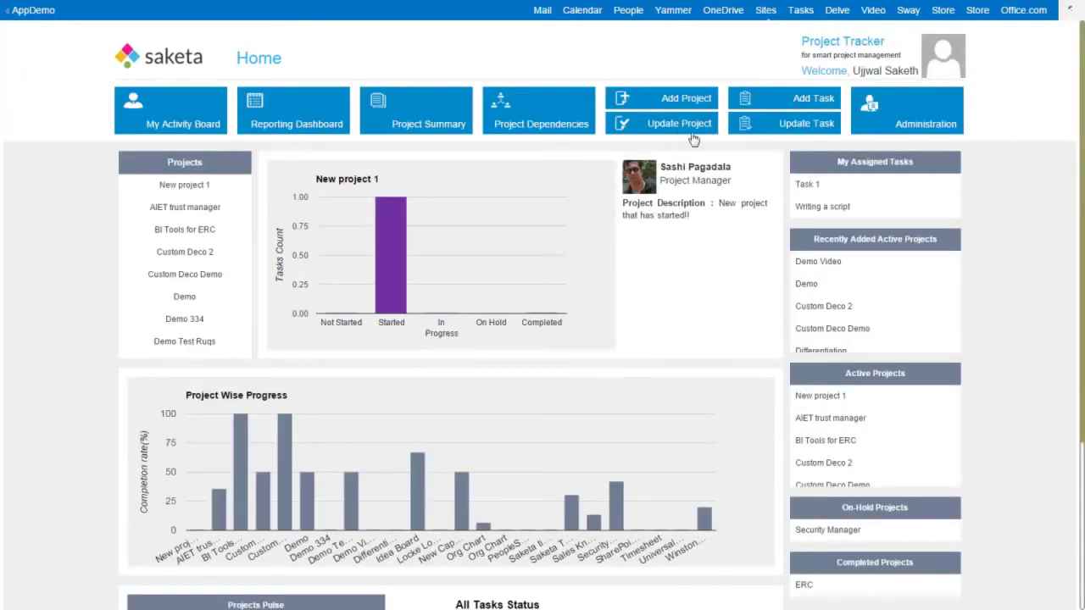
View the Demo Video project's edit form from the list of updatable projects, and leave it without changes
click(683, 132)
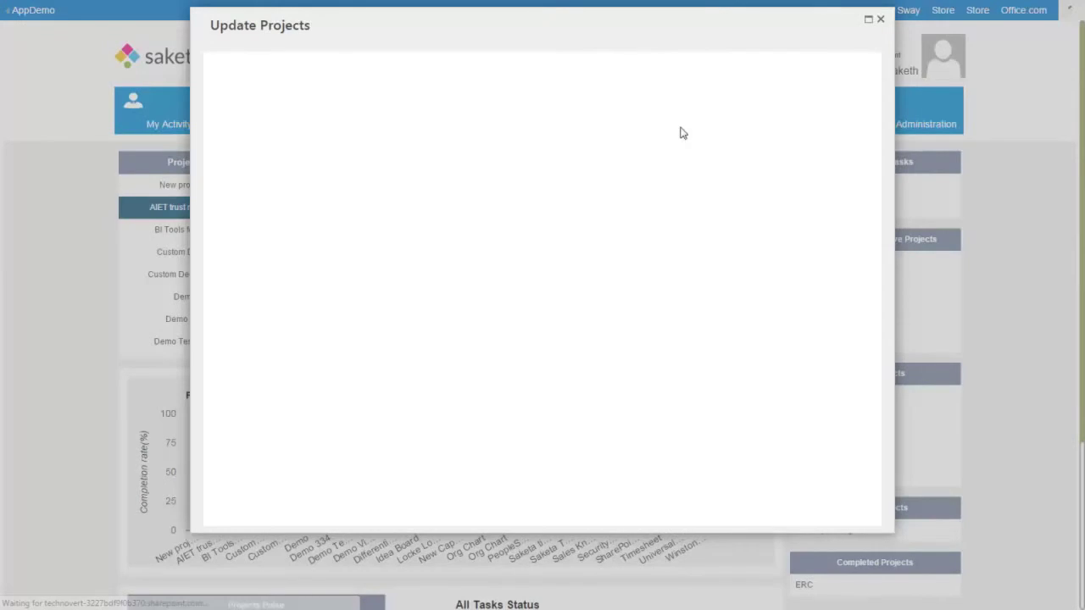
scroll(898, 257, down, 5)
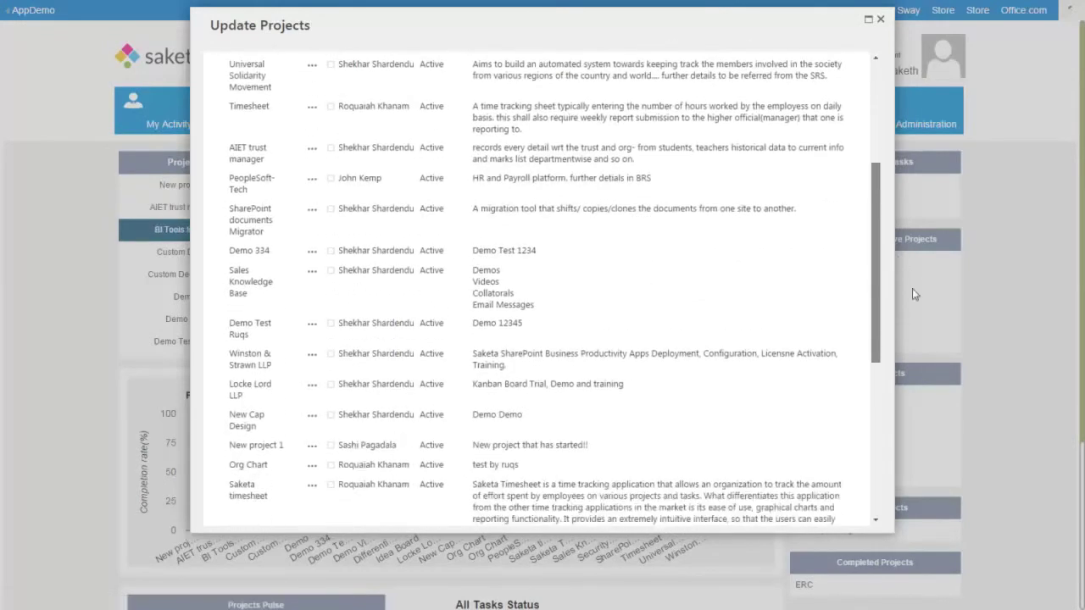
scroll(922, 304, down, 5)
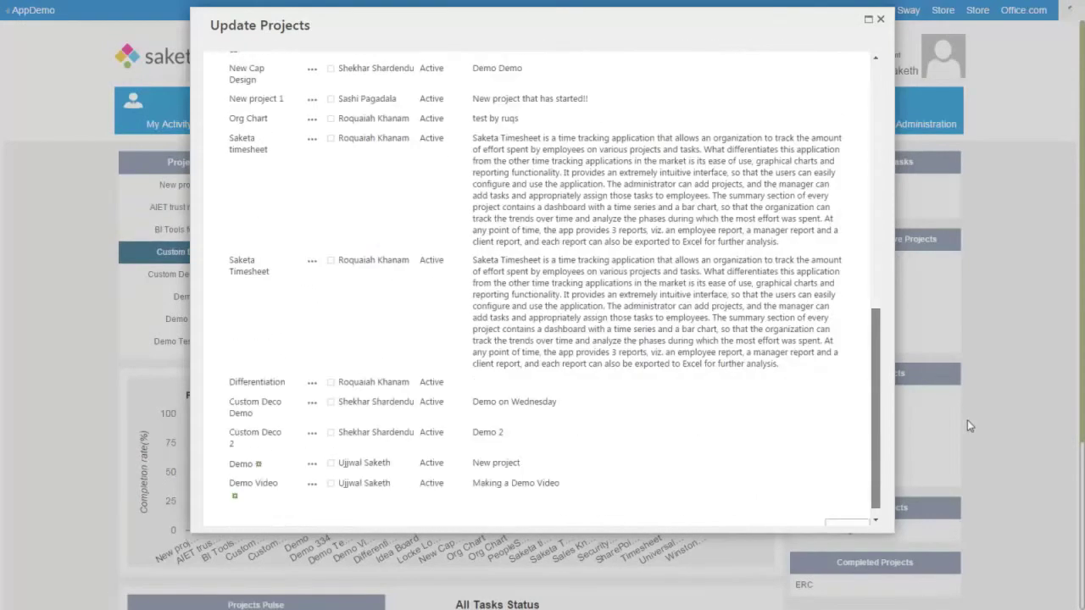
click(313, 474)
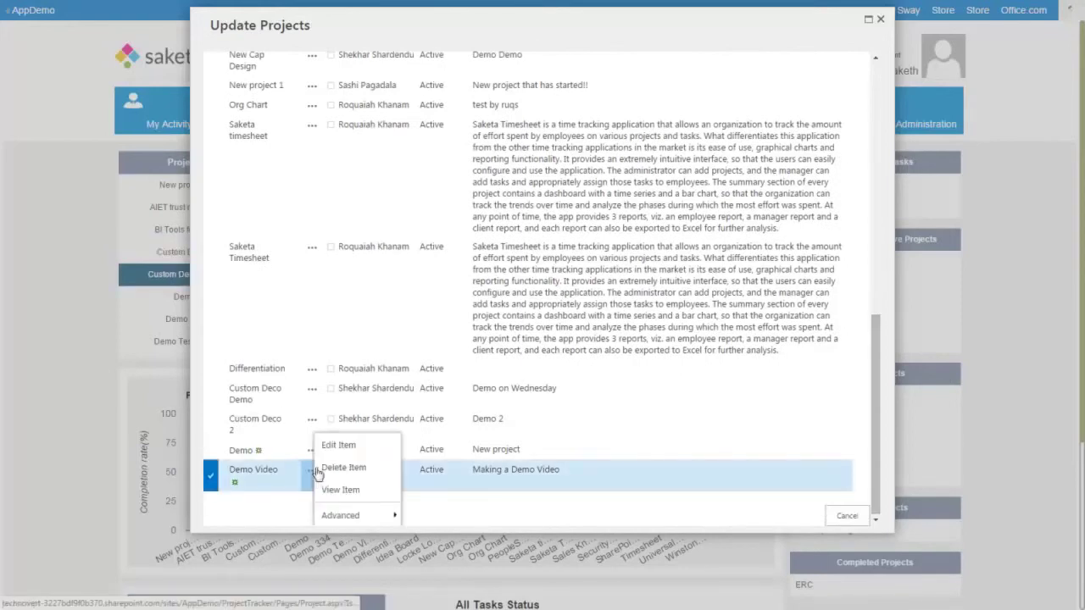
click(336, 448)
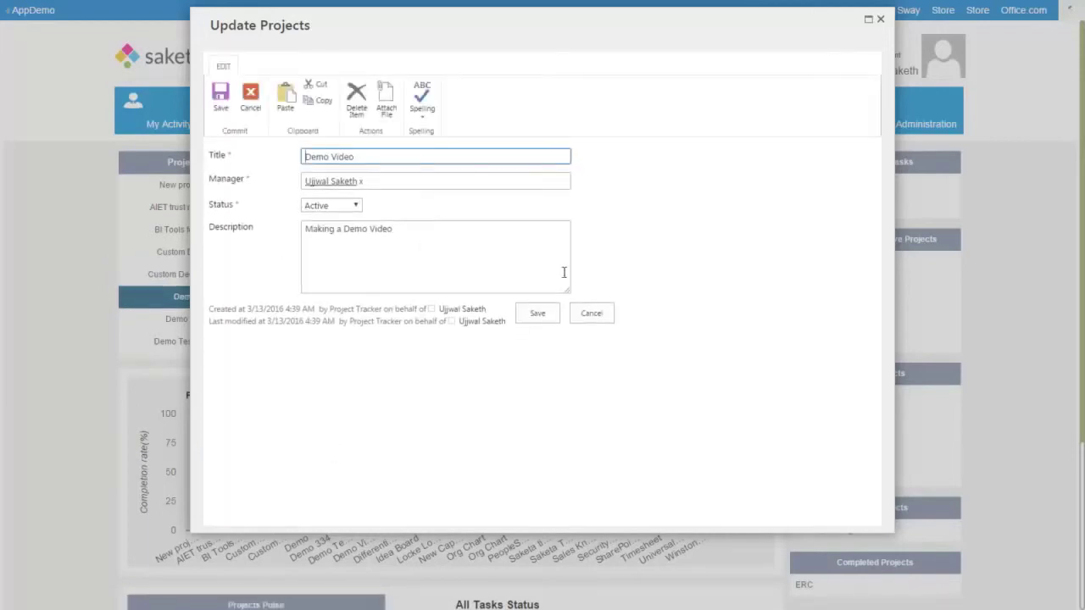
click(606, 317)
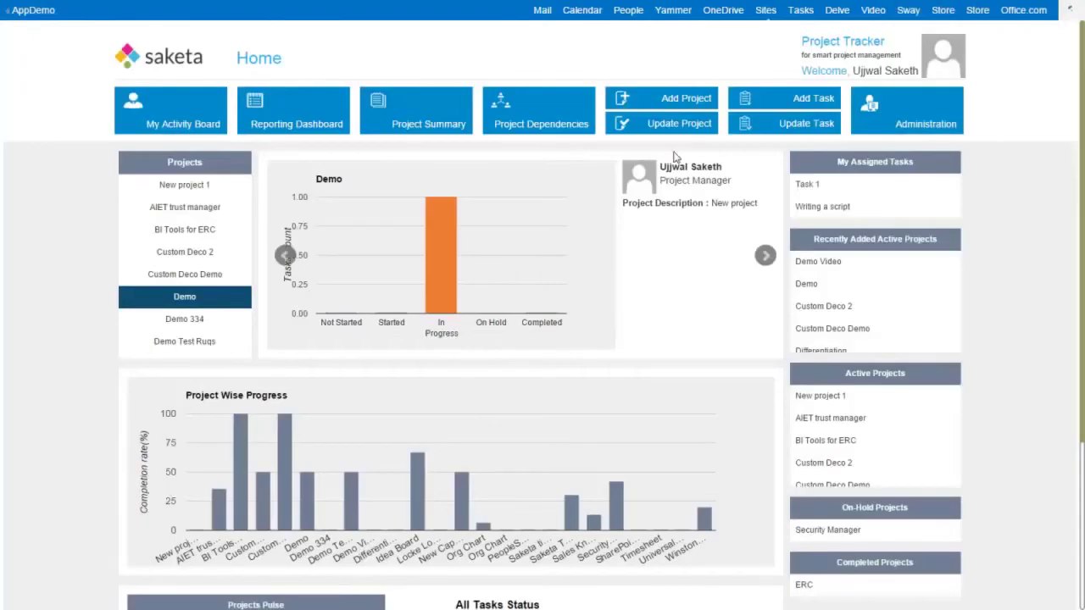
View the edit form of the "Animation for the video" task from the list of updatable tasks, and close it without changes
click(806, 125)
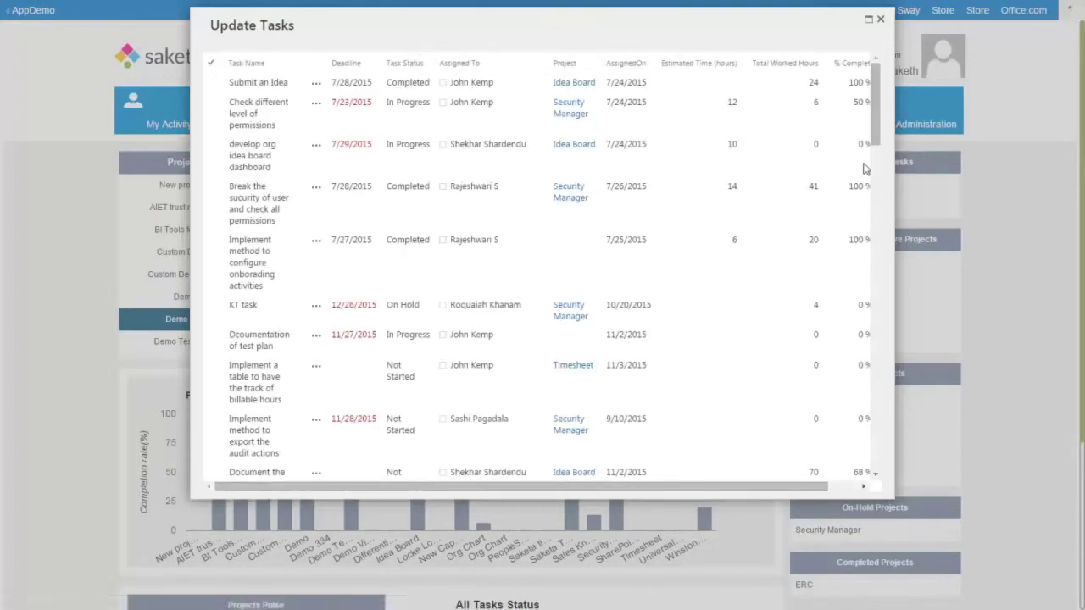
drag(877, 124, 893, 462)
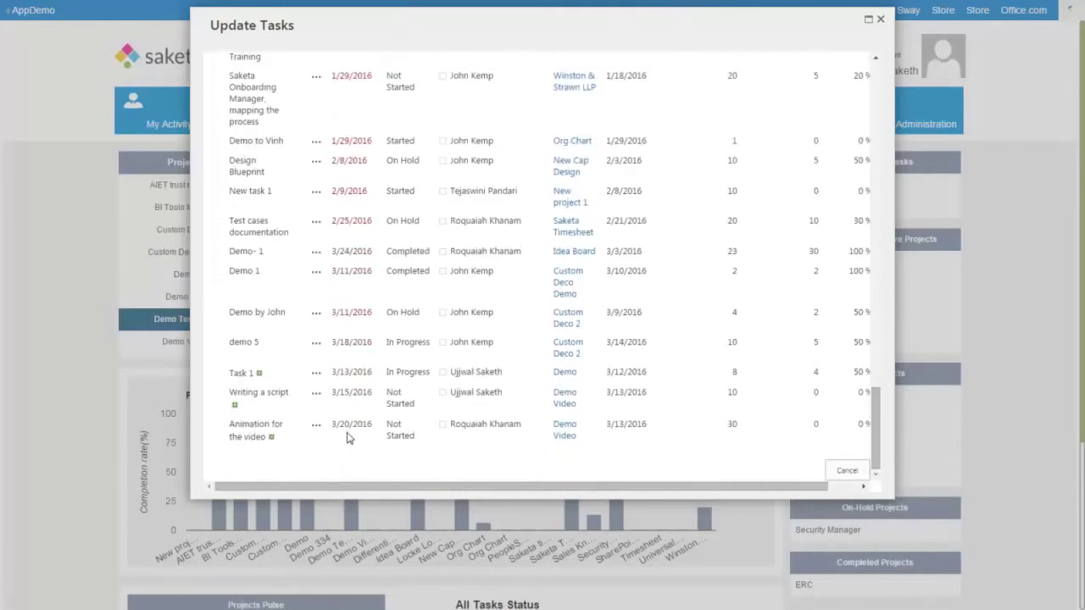
click(319, 427)
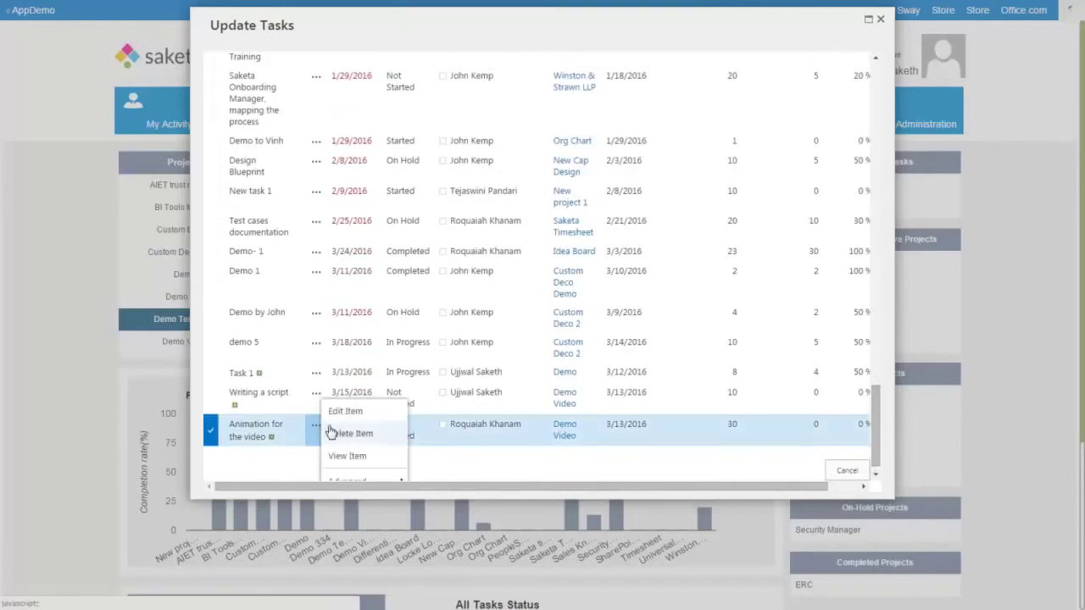
click(348, 412)
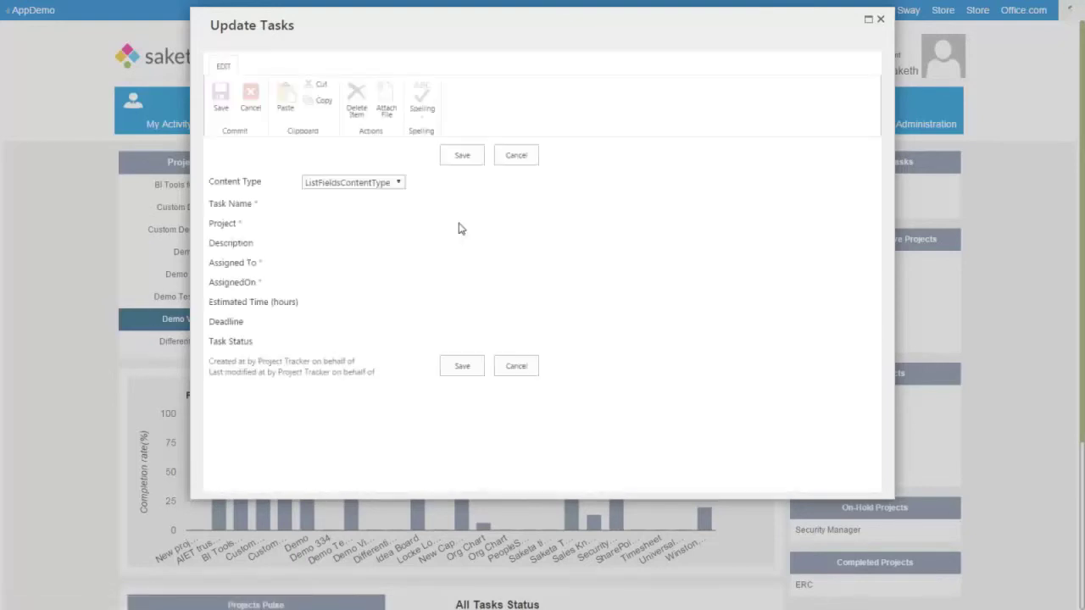
click(881, 22)
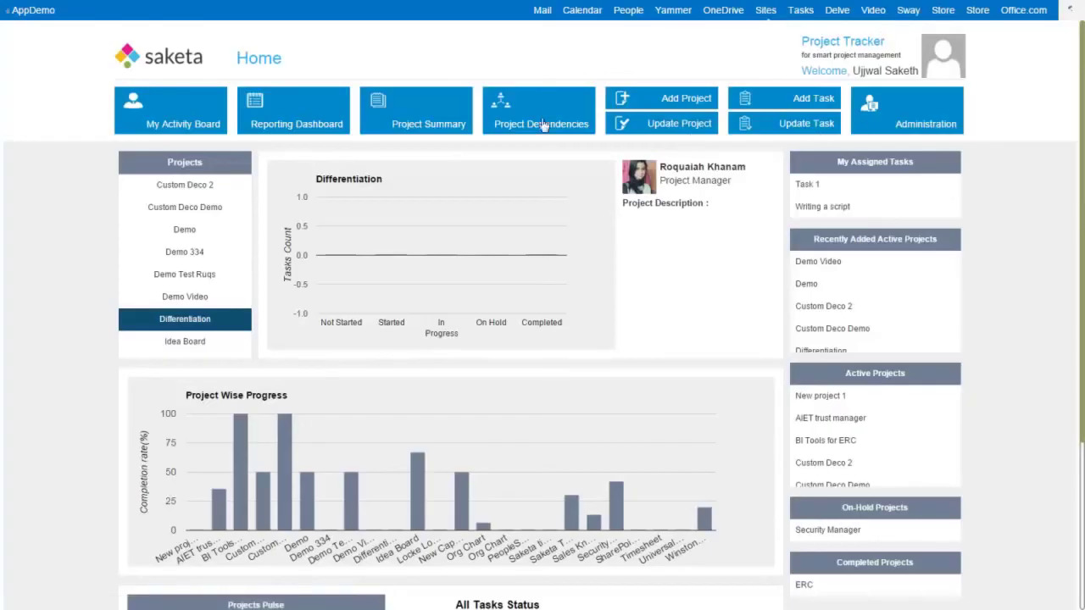
Open My Activity Board and filter it to the Demo Video project
click(202, 119)
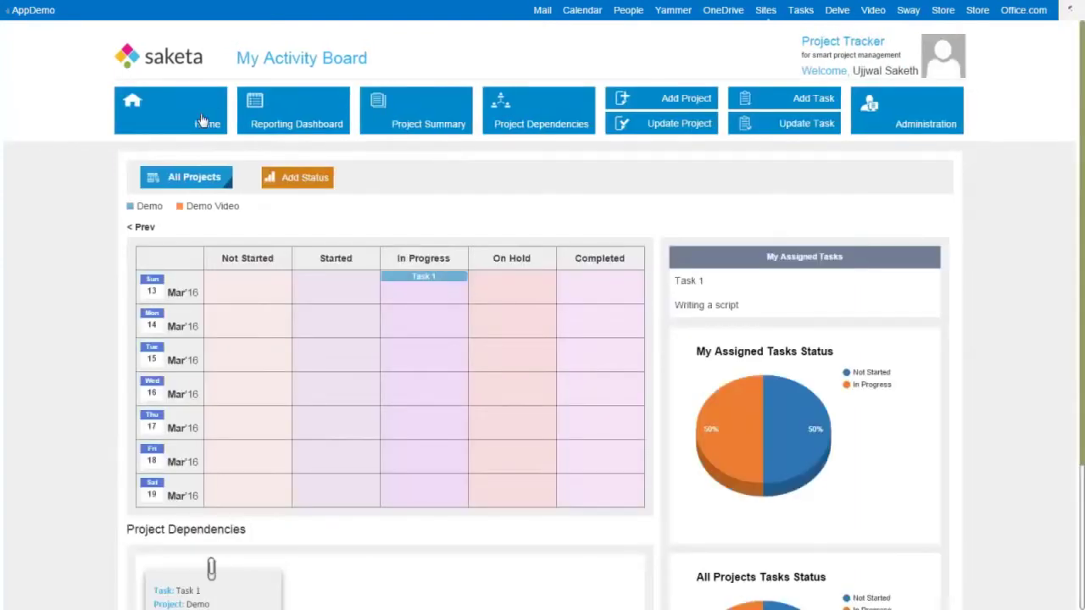
click(199, 182)
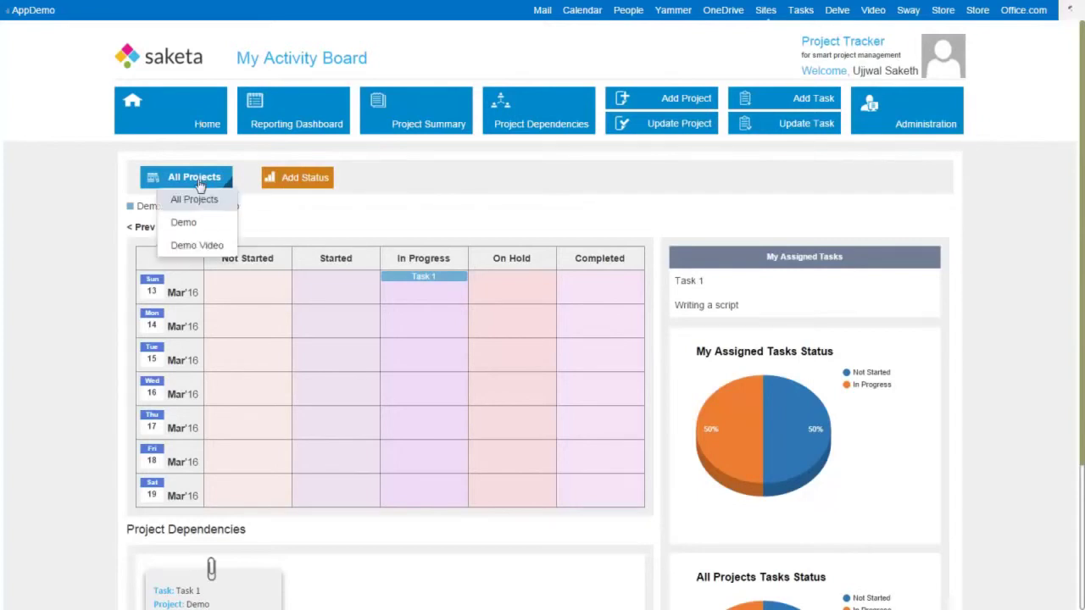
click(200, 245)
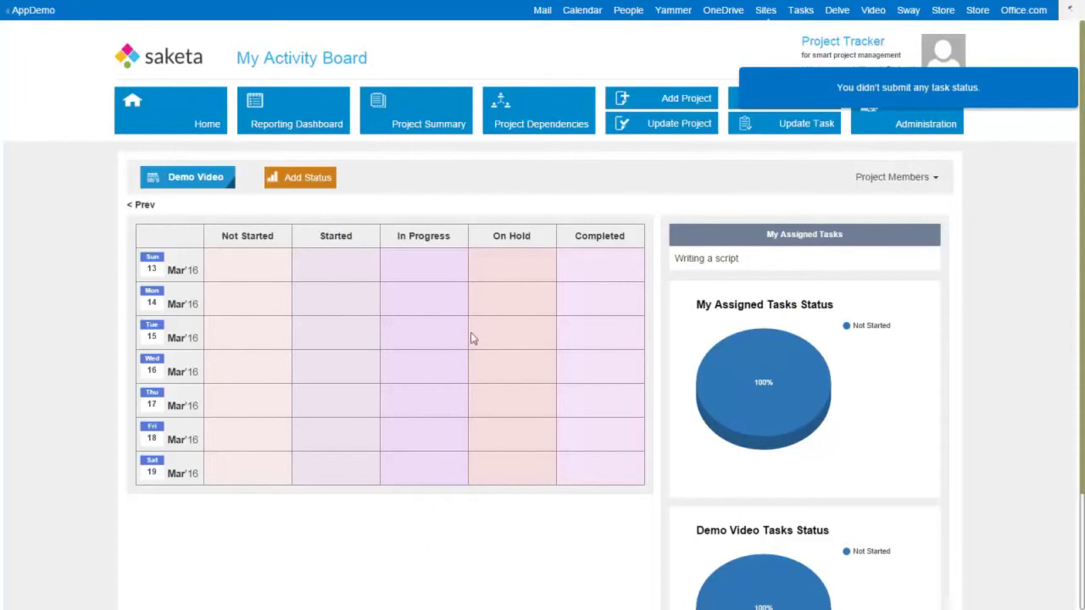
mouse_move(1081, 356)
mouse_down()
mouse_move(1082, 456)
mouse_move(1080, 353)
mouse_up()
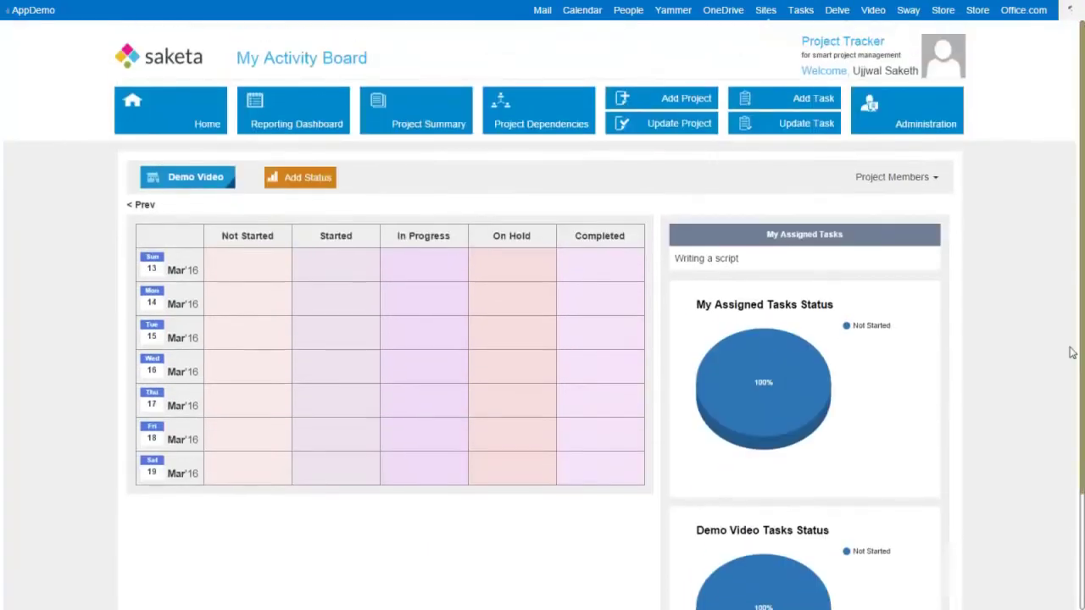
Start a new task status entry for the "Writing a script" task of the Demo Video project
click(295, 186)
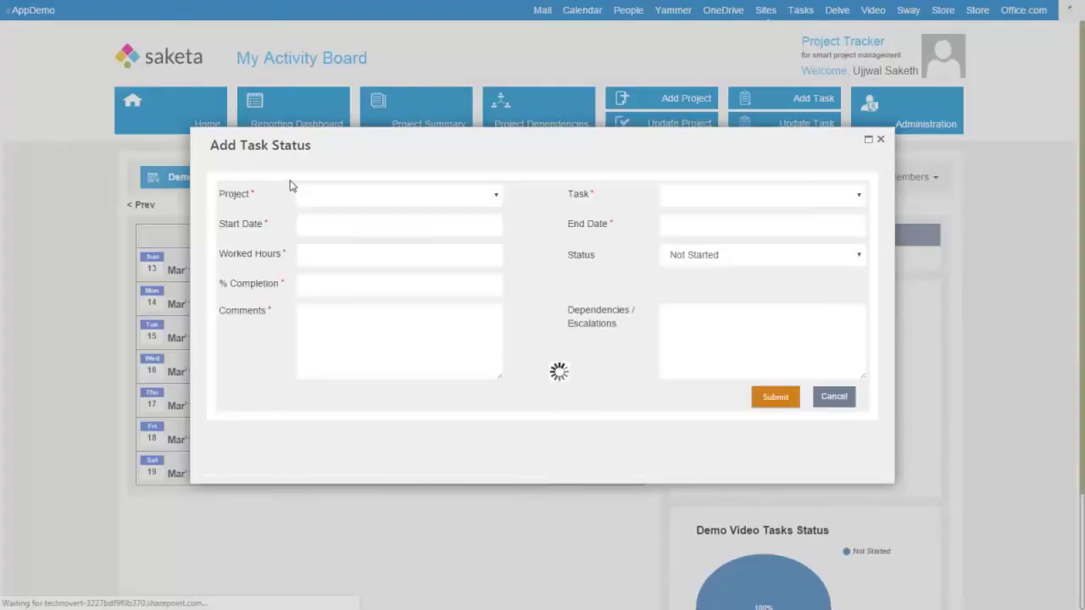
click(497, 198)
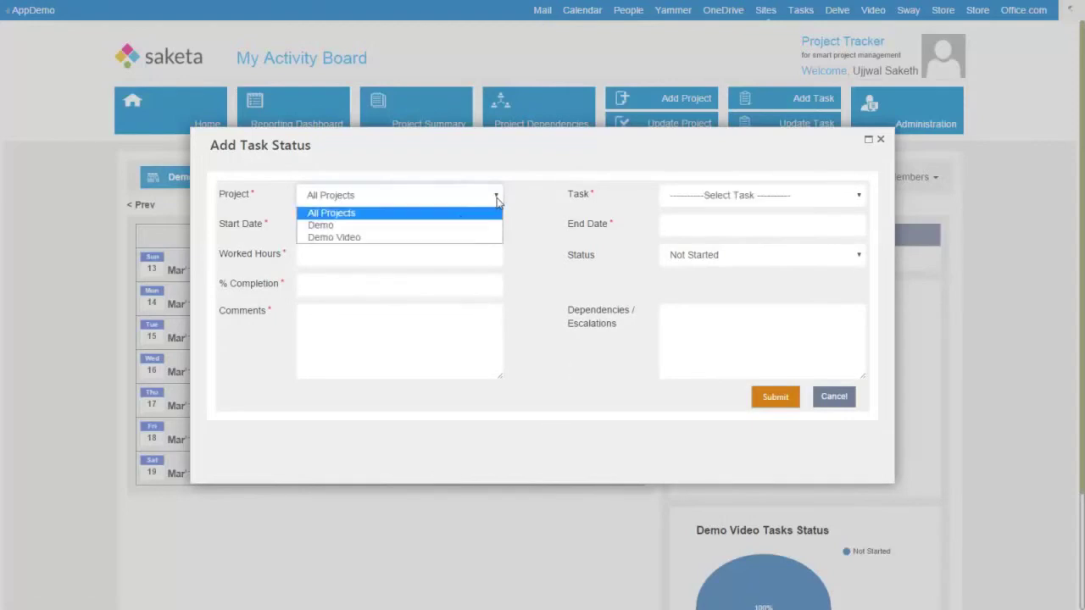
click(436, 237)
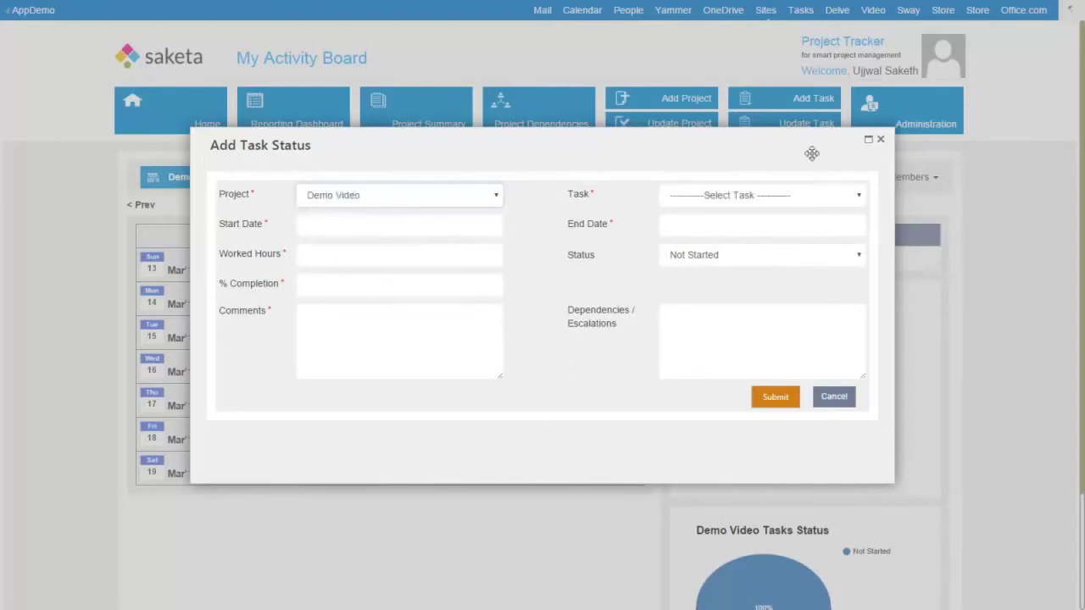
click(800, 197)
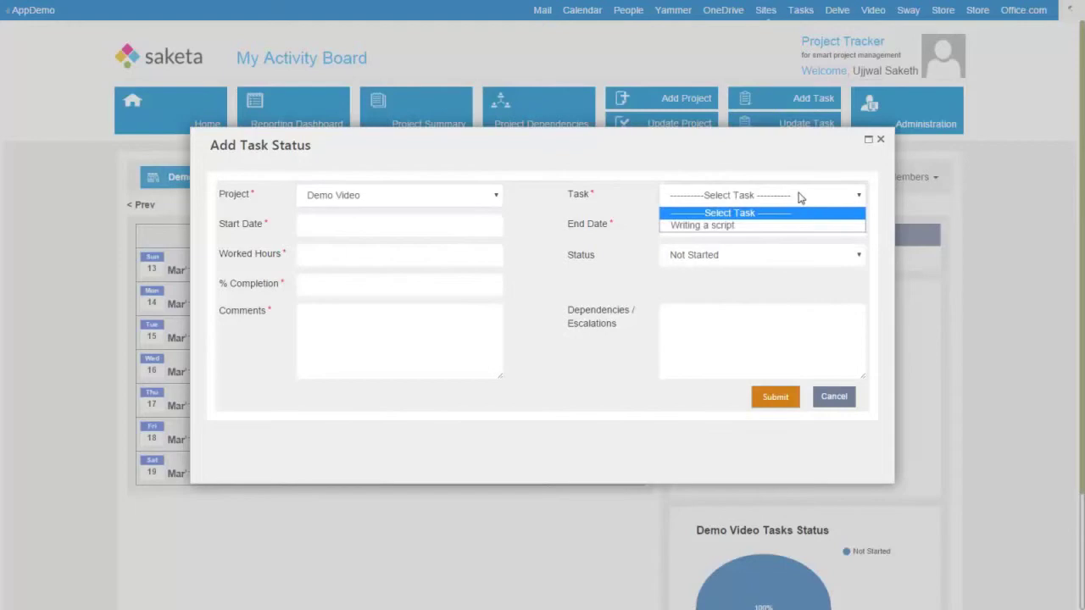
click(759, 226)
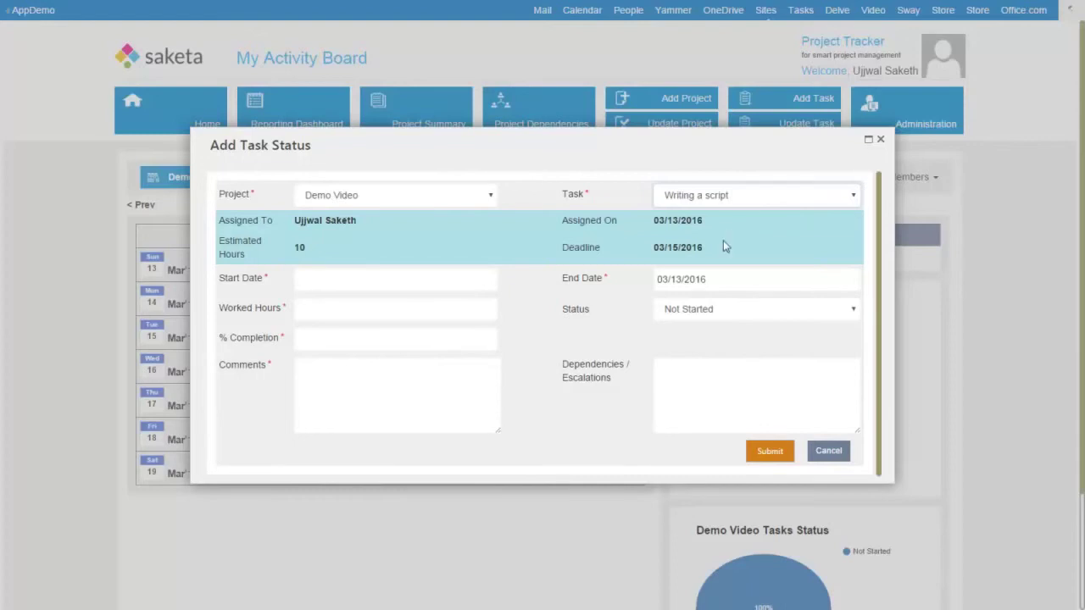
Set both the start date and the end date of the status entry to 03/13/2016
click(351, 285)
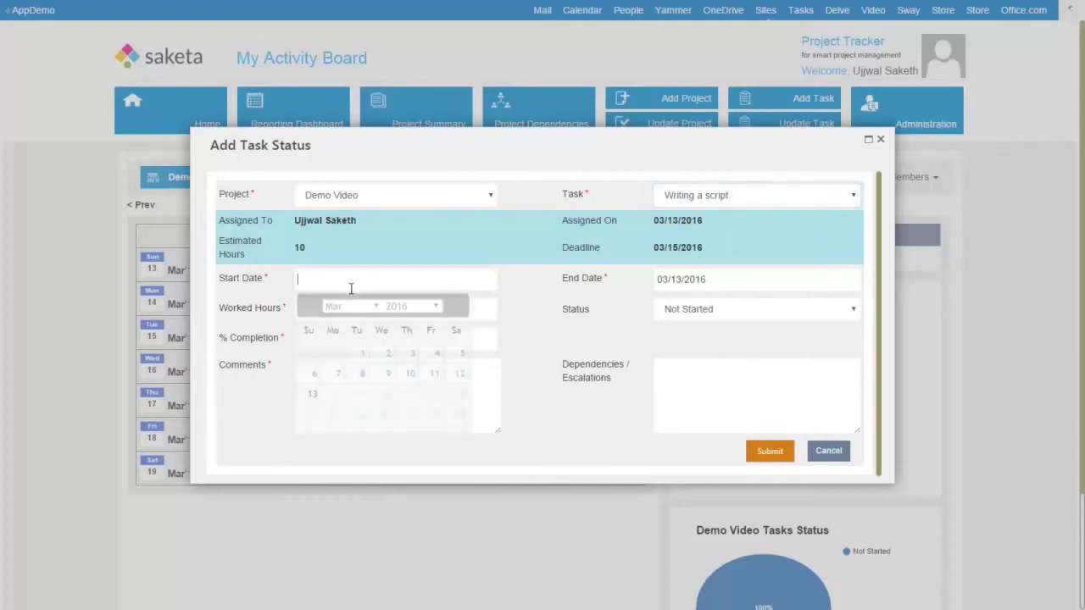
click(312, 393)
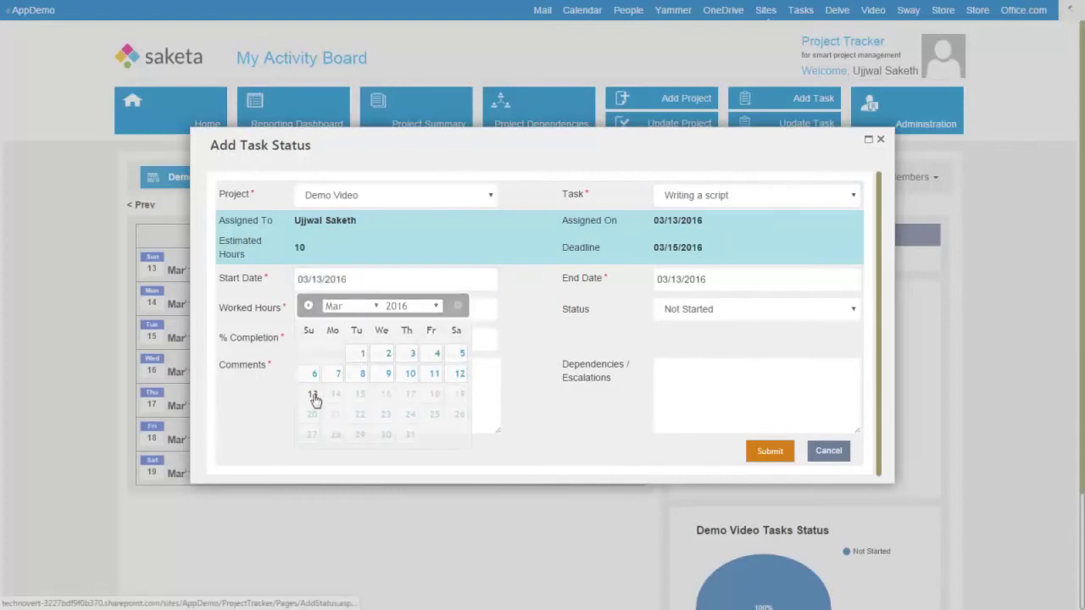
click(766, 282)
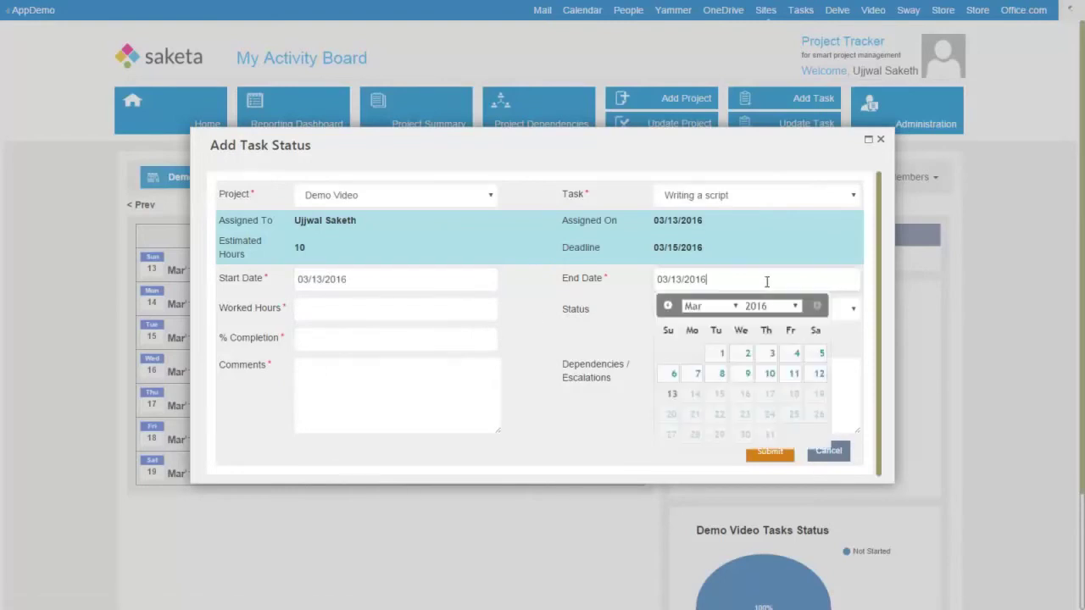
click(673, 395)
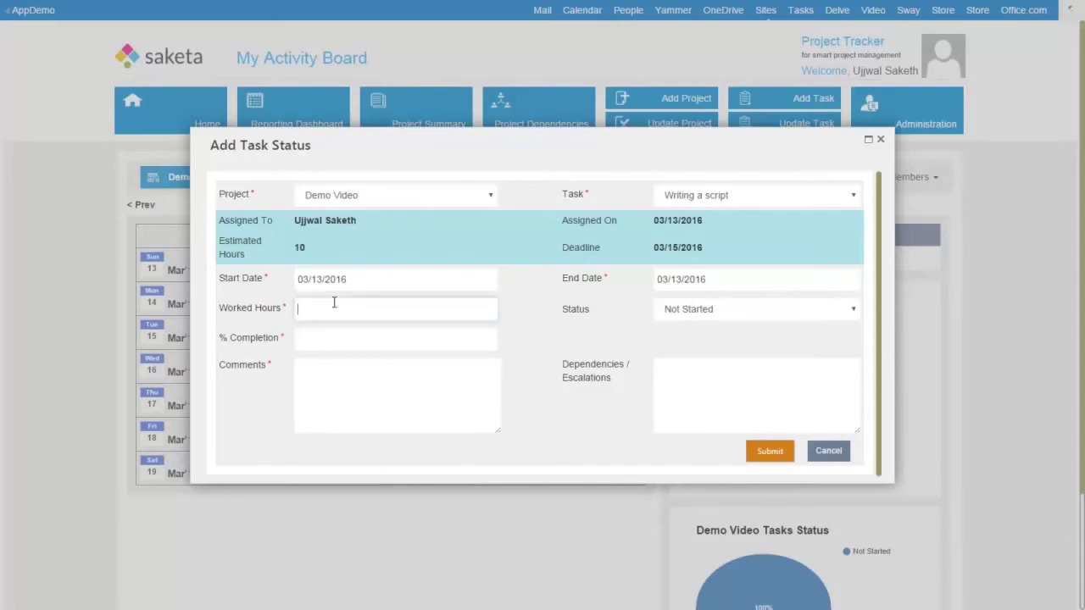
Record 8 worked hours, a status of Started and 60% completion for the task
click(666, 311)
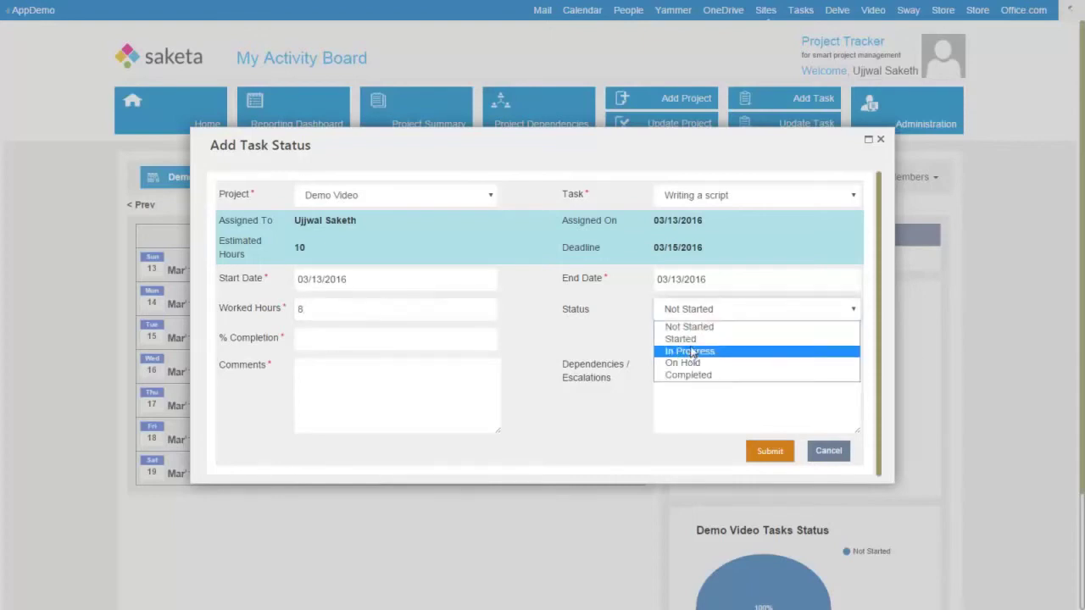
click(691, 341)
click(323, 341)
text(60)
Enter the comment "Some part of the task is pending" and the dependency "Waiting to hear back from the review"
click(342, 417)
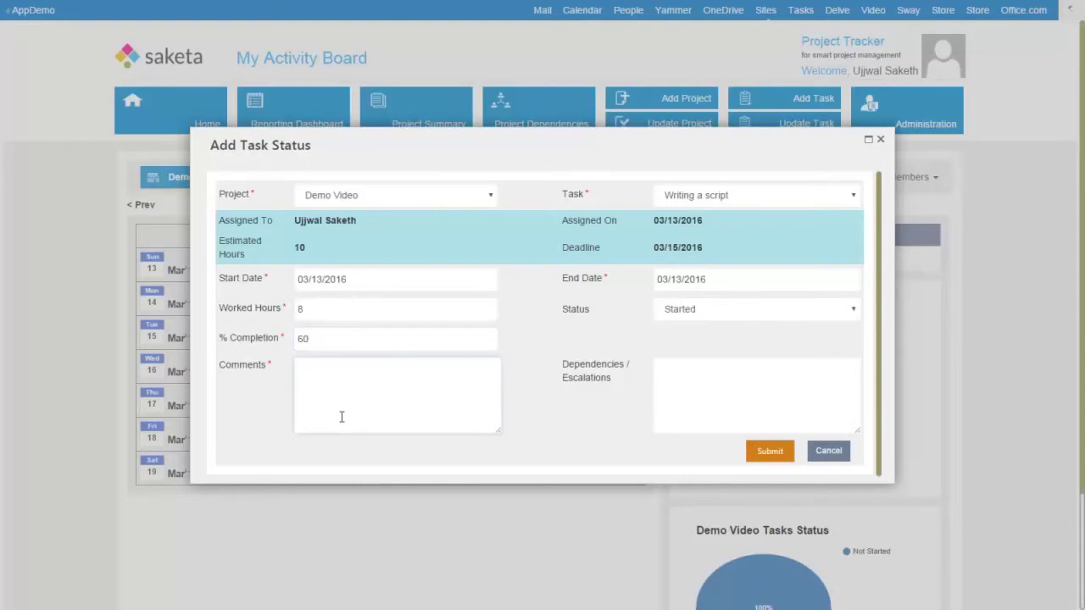
text(Some part of the task is pending)
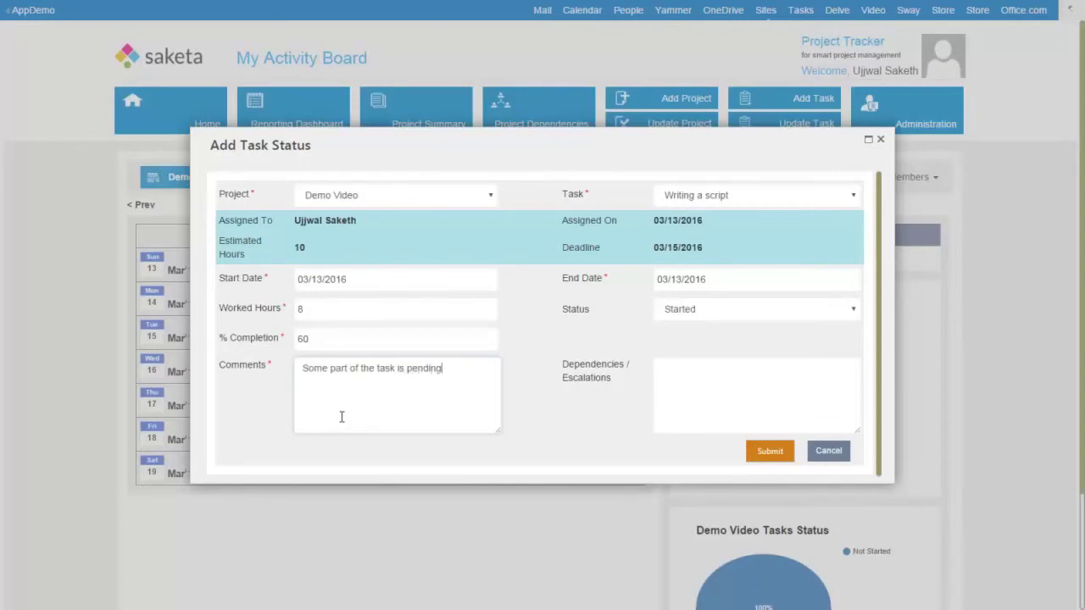
click(670, 373)
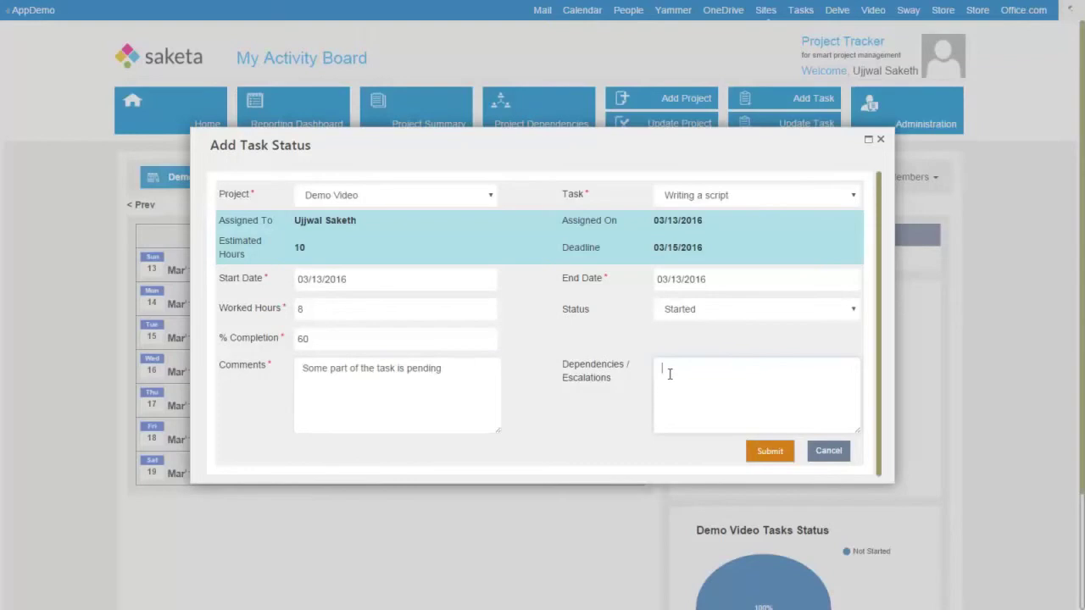
text(Waiting to hear back from the recview)
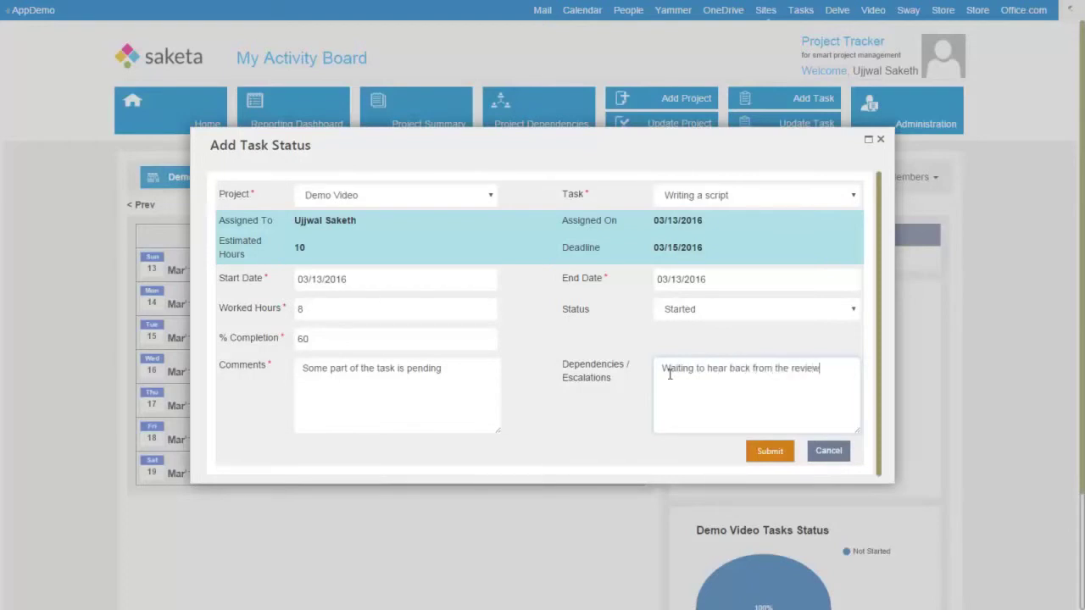
Complete the dependency text as "Waiting to hear back from the reviewer" and change the task's status to In Progress
text(er)
click(743, 313)
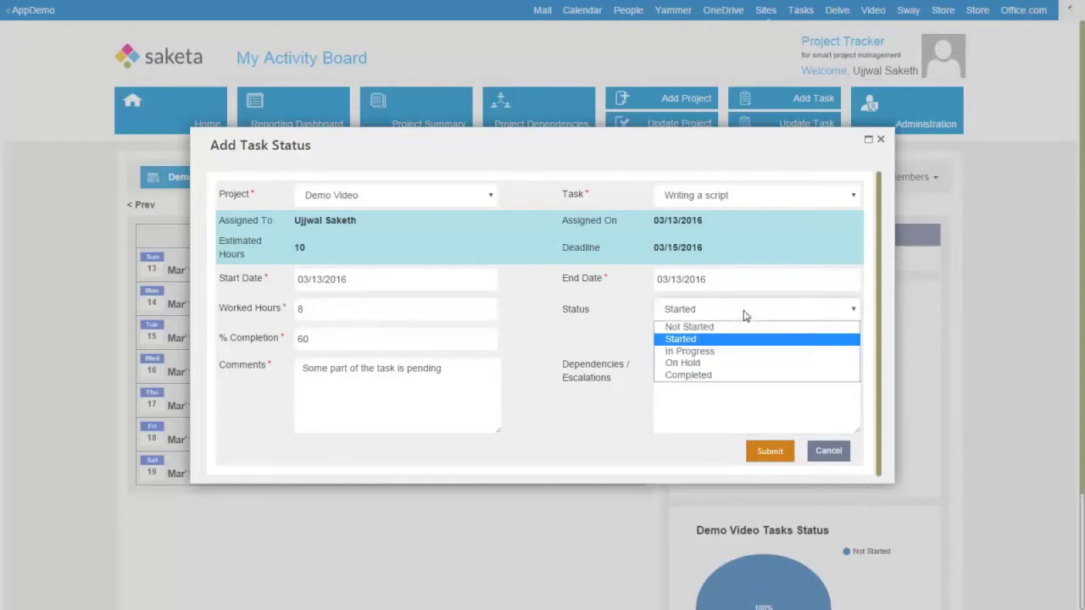
click(720, 352)
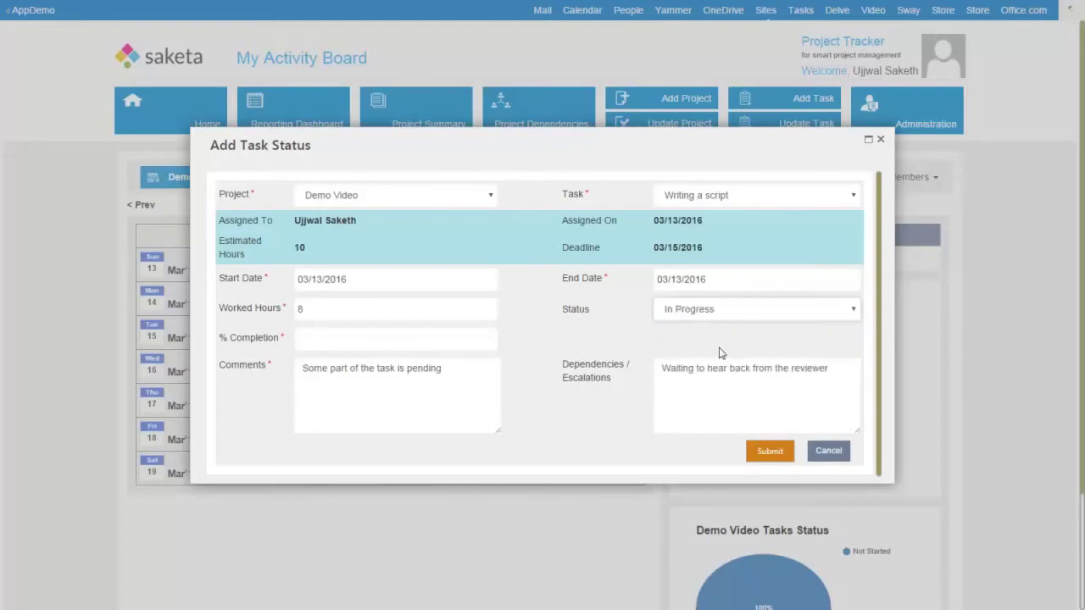
Set the completion to 60% and submit the status entry for the "Writing a script" task
click(770, 455)
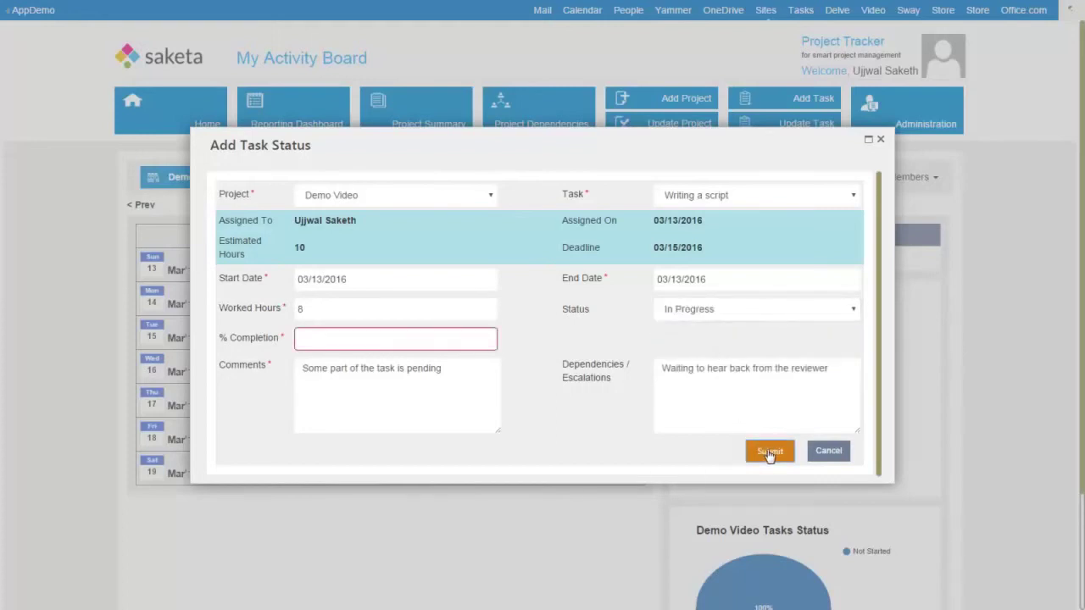
click(418, 333)
text(60)
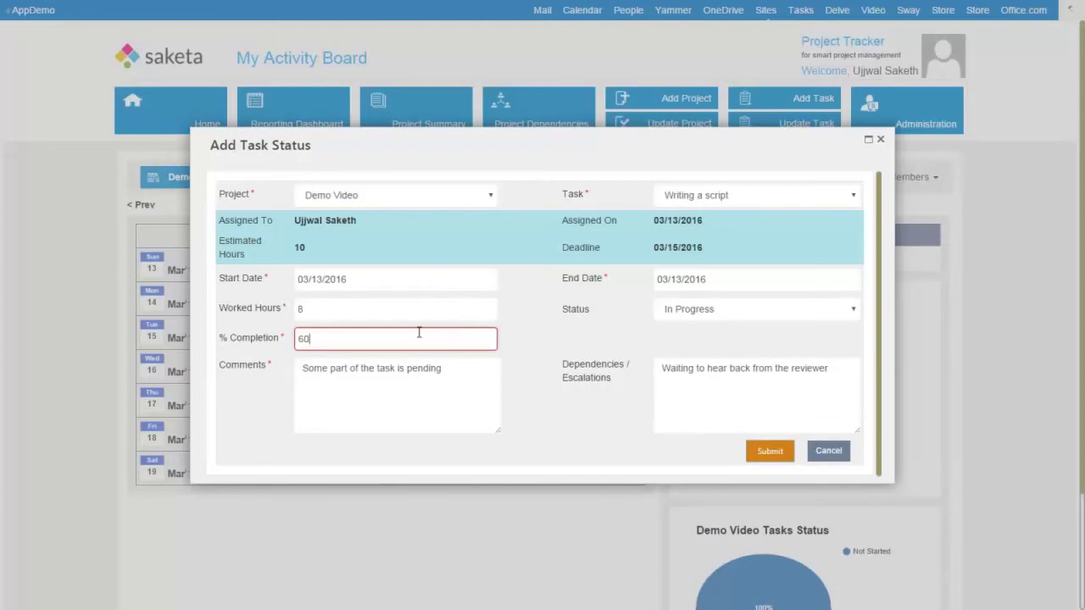
click(784, 457)
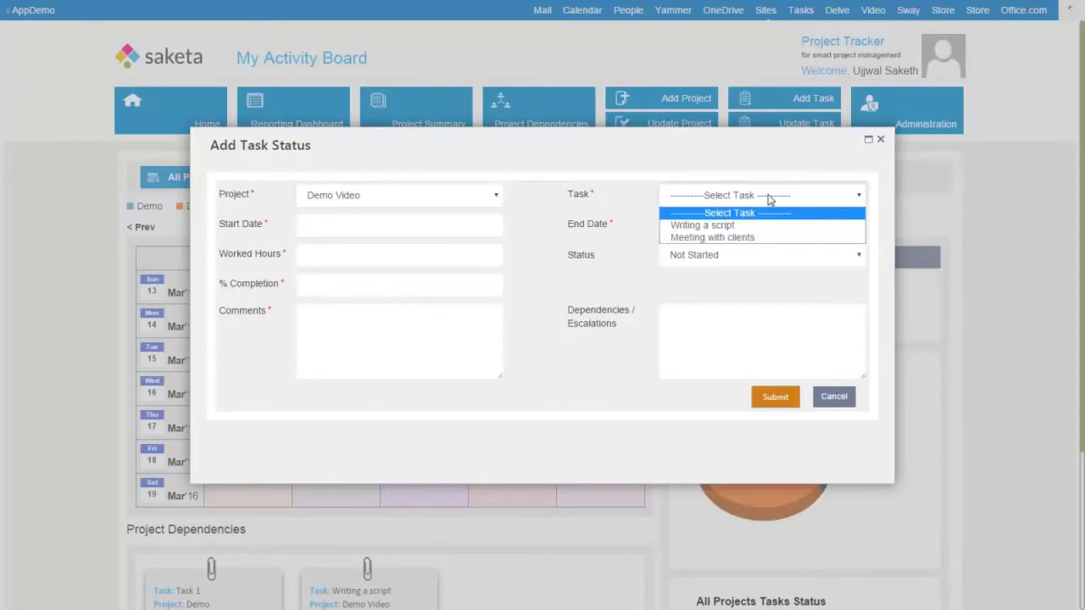
Submit a Completed status for "Meeting with clients": 4 hours, start and end 03/13/2016, comment "Client was impressed with our work", dependency None
click(735, 238)
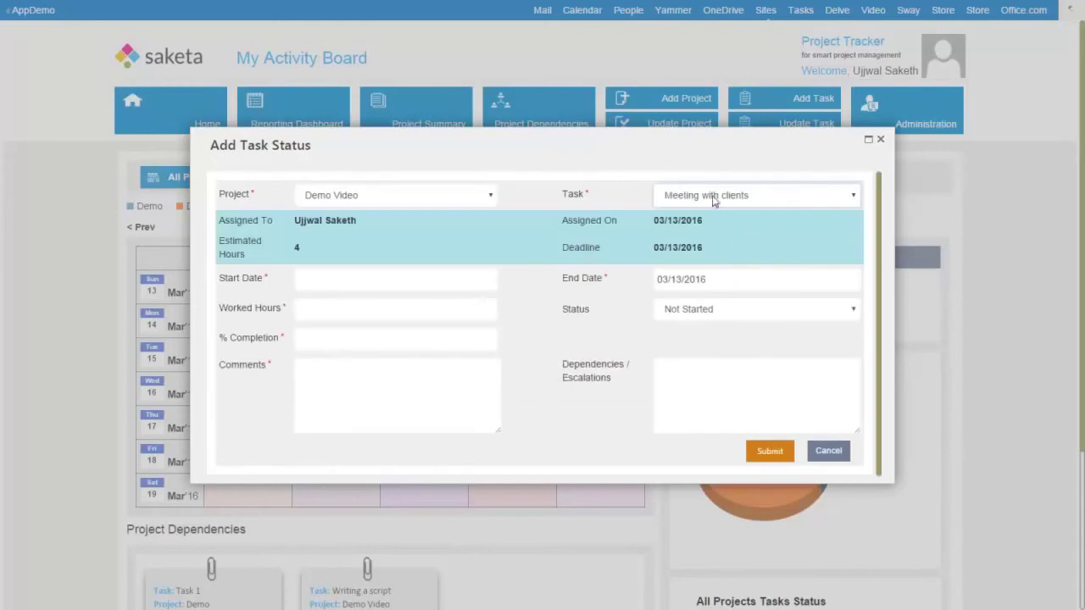
click(770, 450)
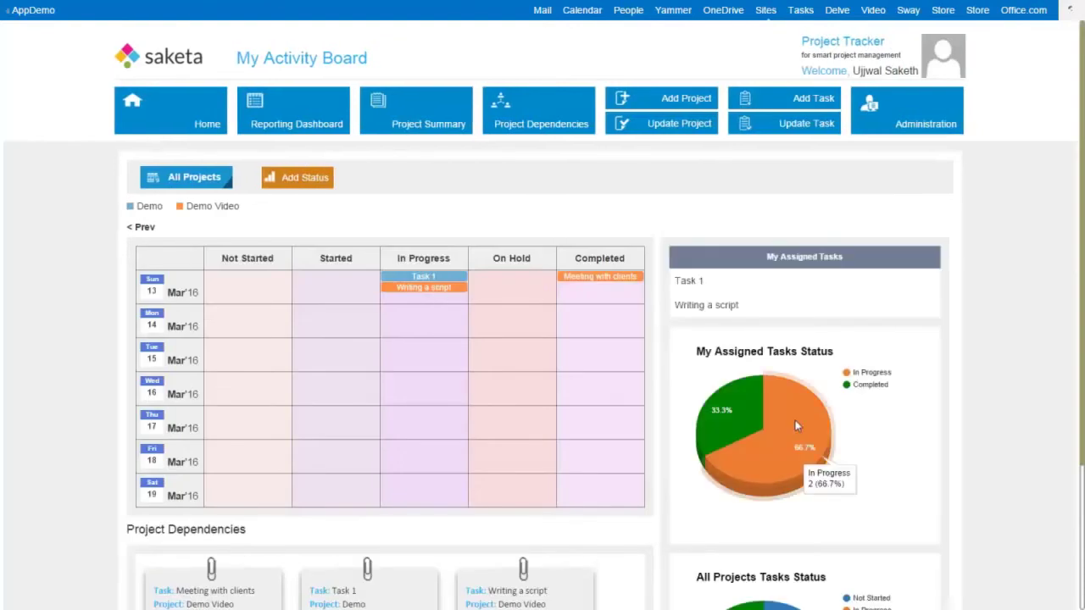
View the status details of the completed "Meeting with clients" task on the activity board, and close them
mouse_move(712, 419)
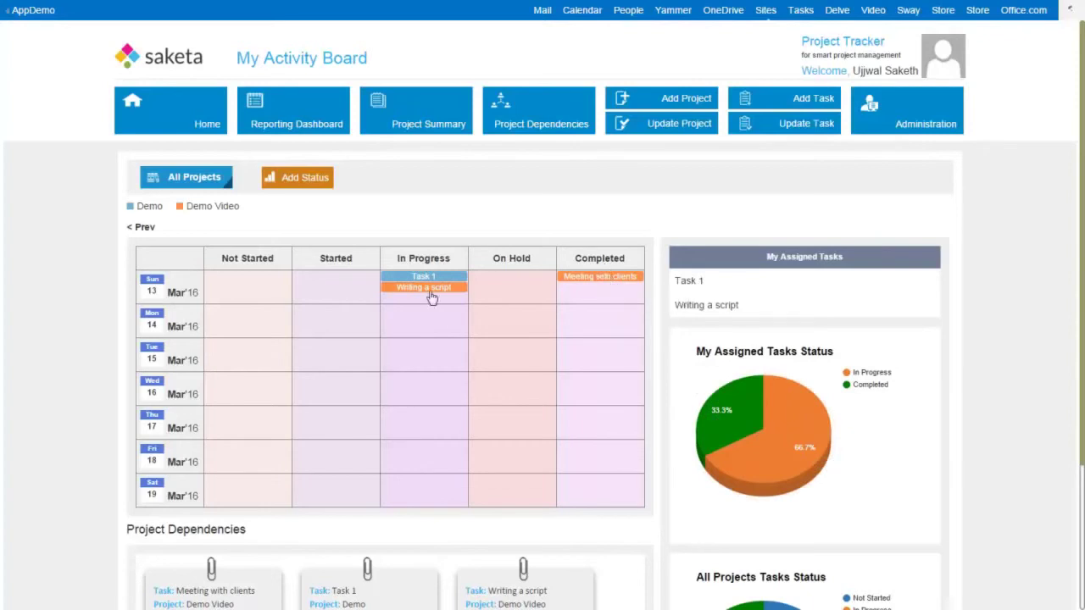
click(610, 277)
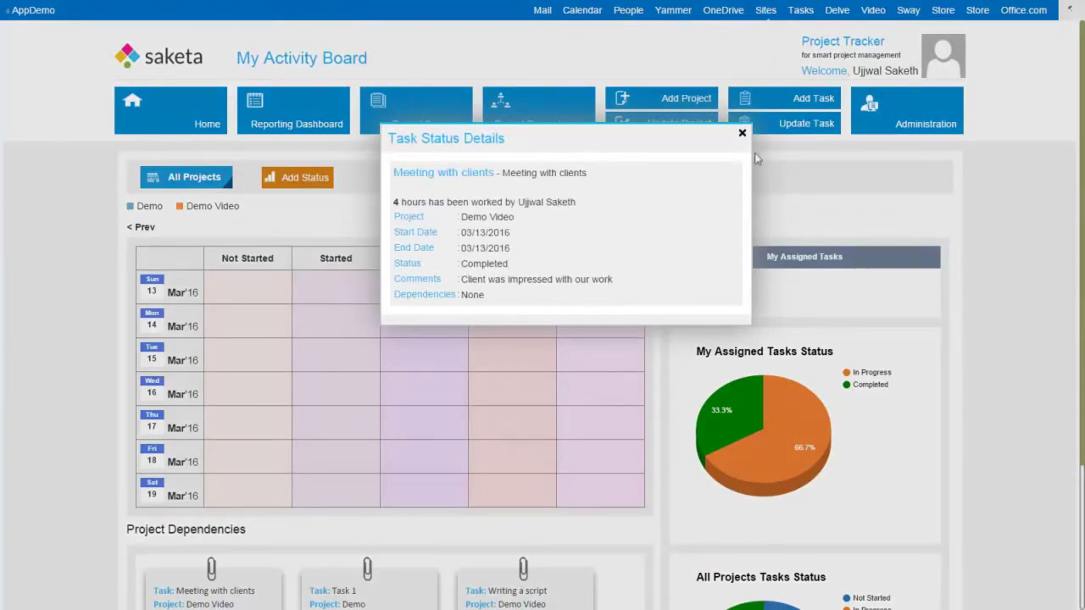
click(743, 134)
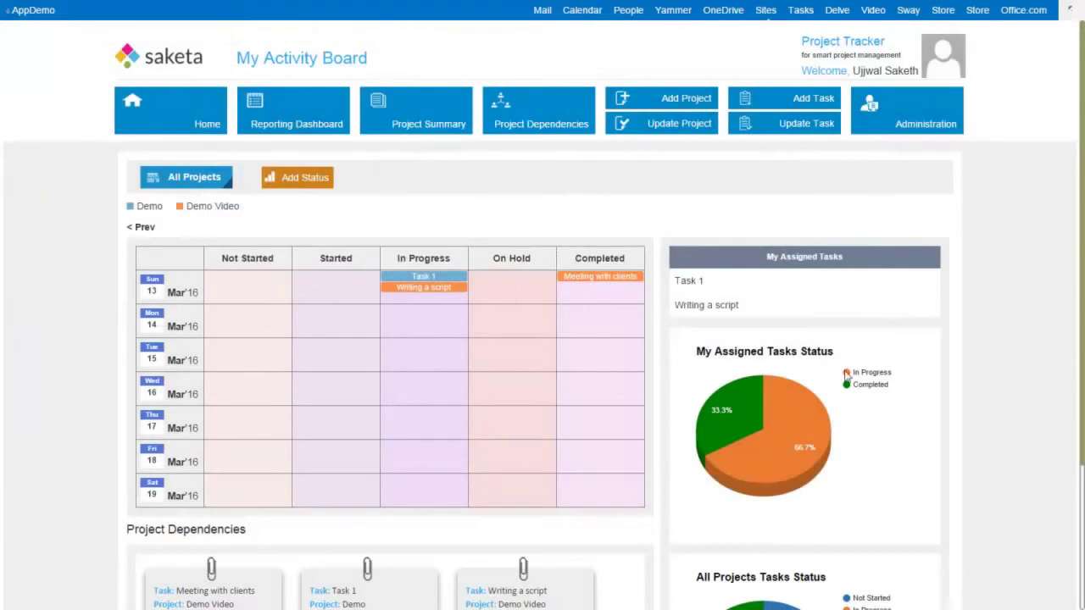
Examine the status charts for the assigned tasks and for all projects, along with the project dependency cards
mouse_move(773, 412)
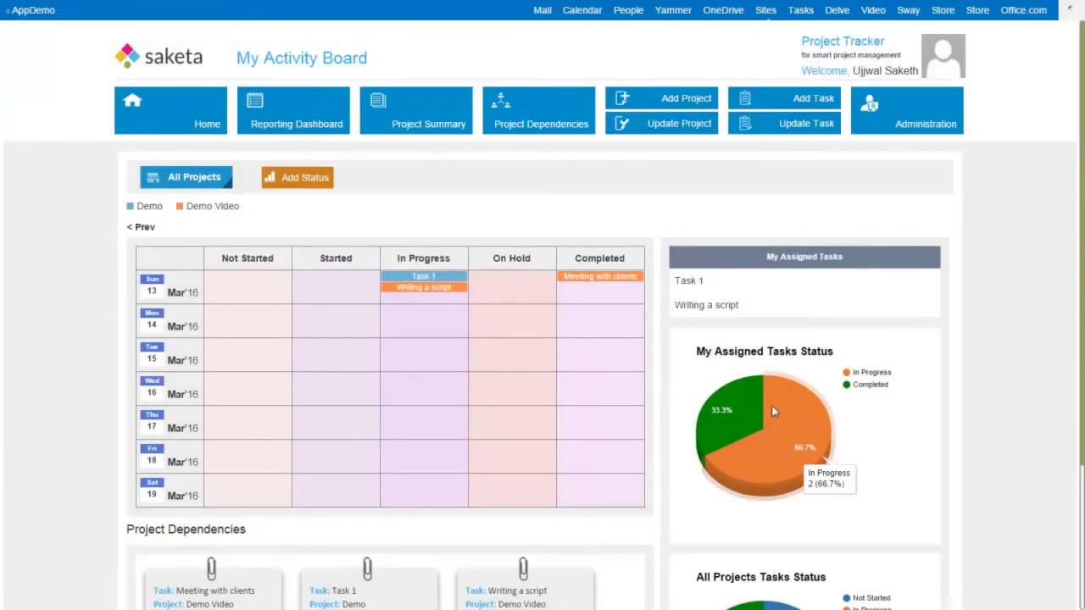
mouse_move(746, 397)
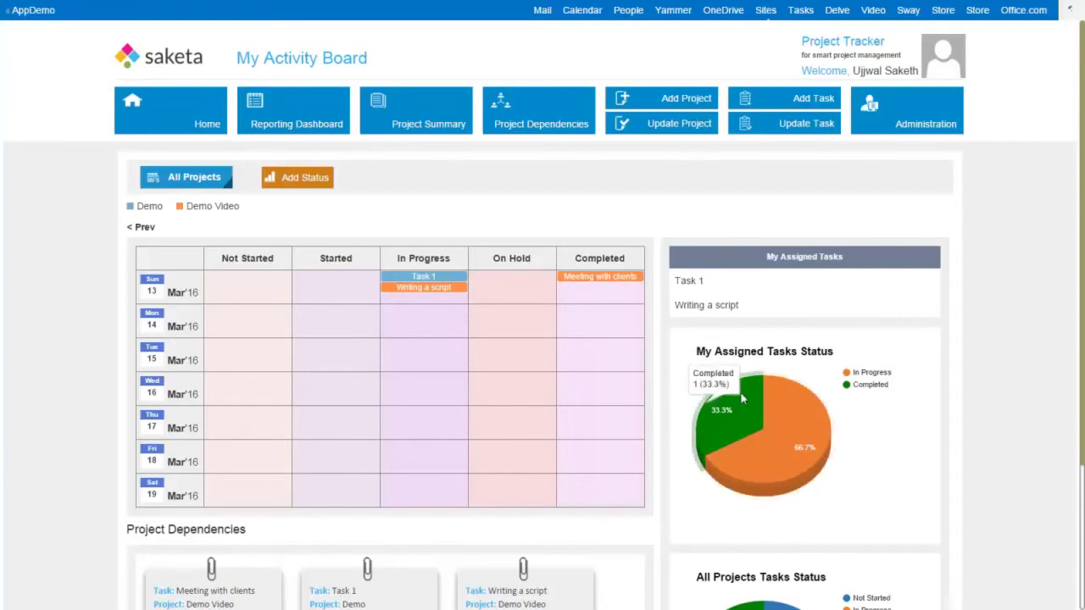
drag(1082, 332, 1082, 419)
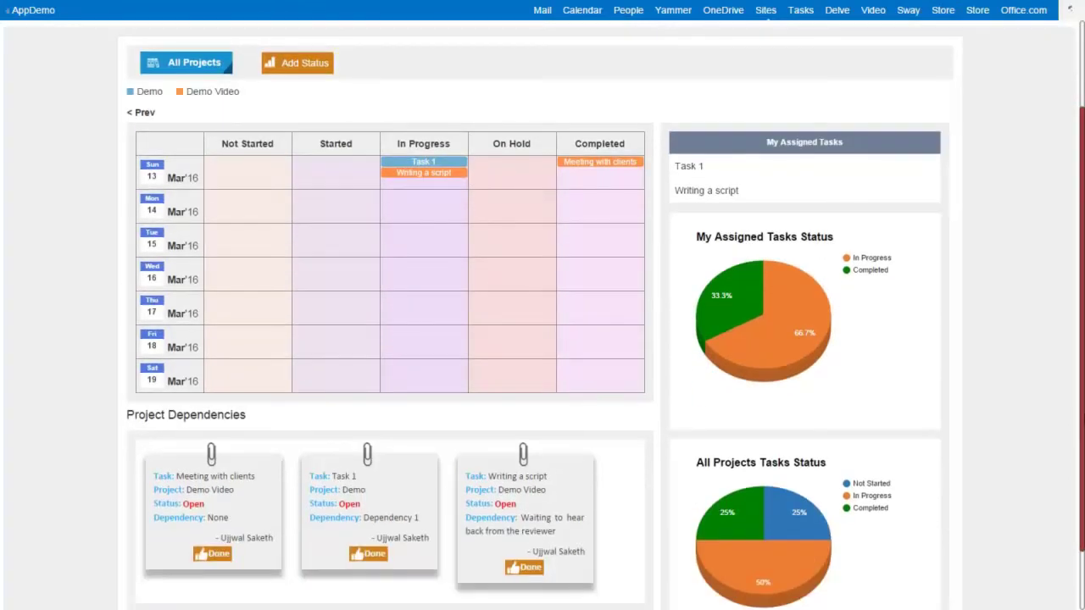
scroll(701, 331, up, 1)
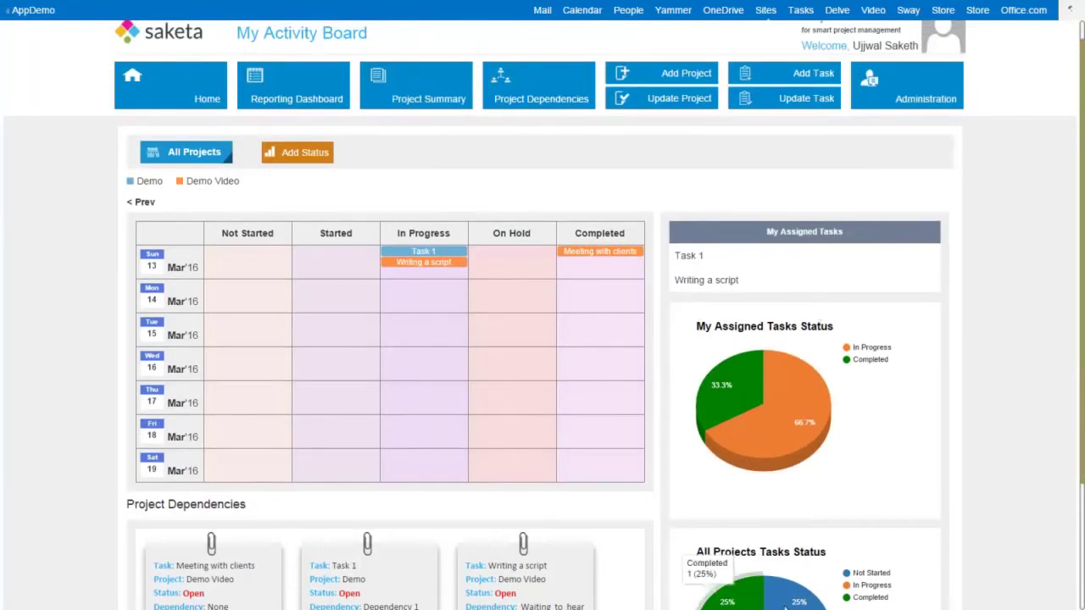
scroll(542, 339, down, 1)
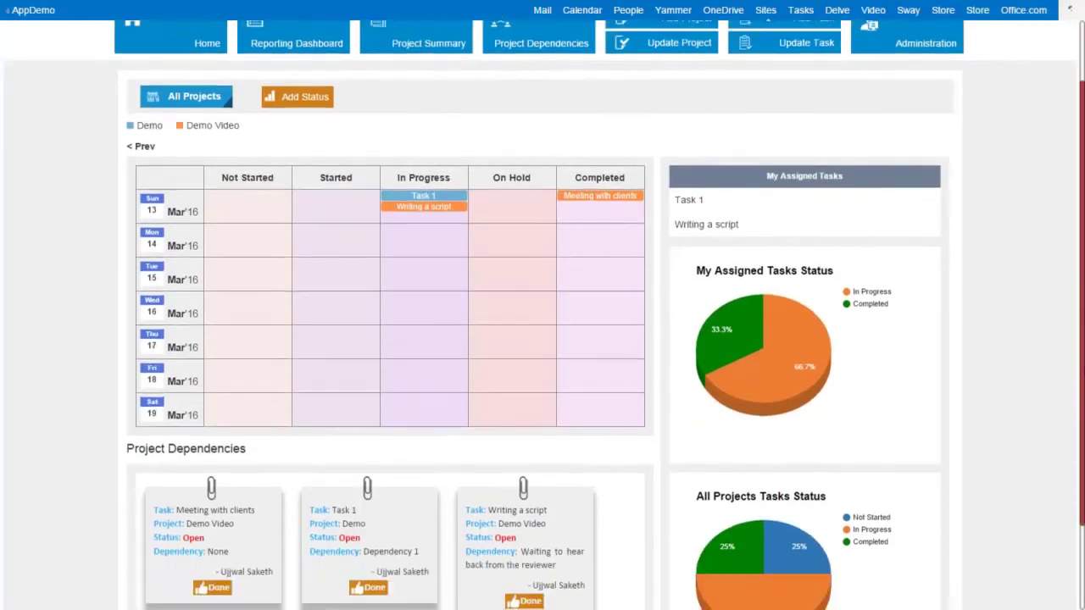
scroll(1066, 318, up, 1)
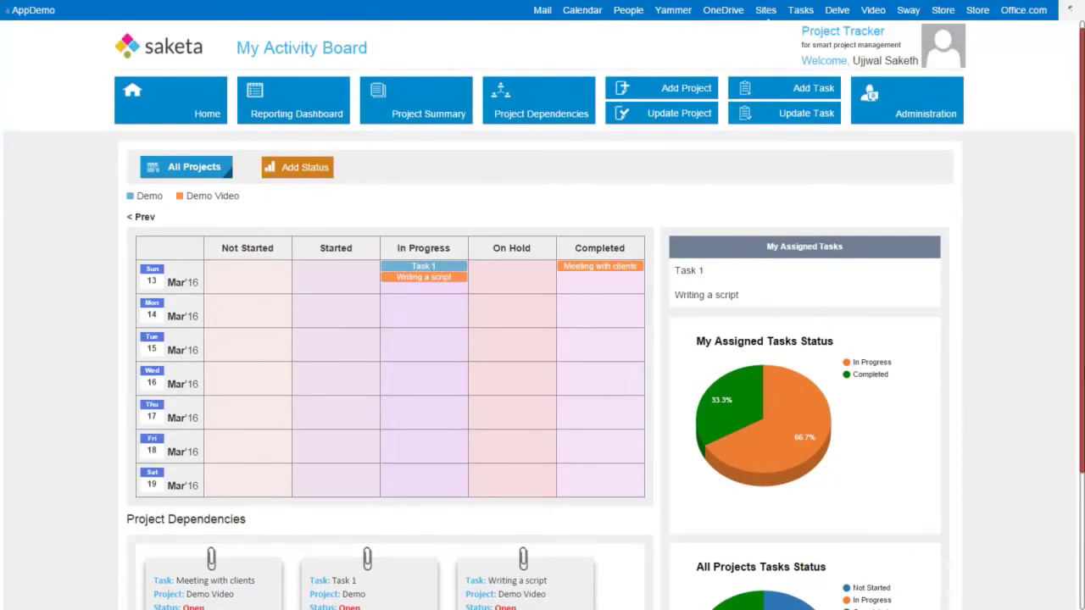
scroll(295, 445, down, 3)
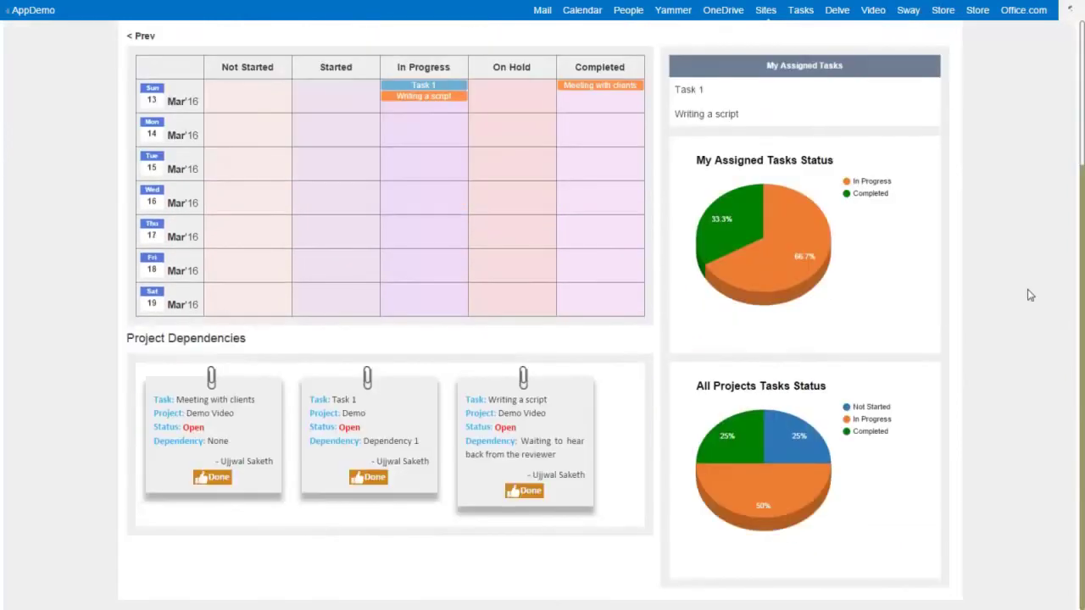
Mark the Task 1 dependency of the Demo project as done
drag(1077, 280, 1080, 203)
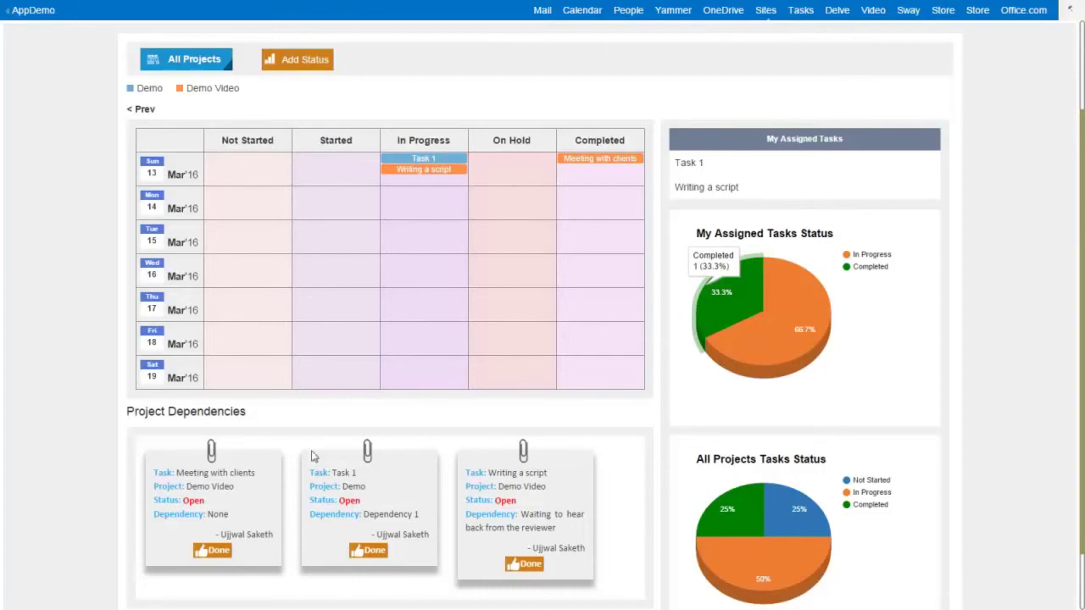
click(364, 553)
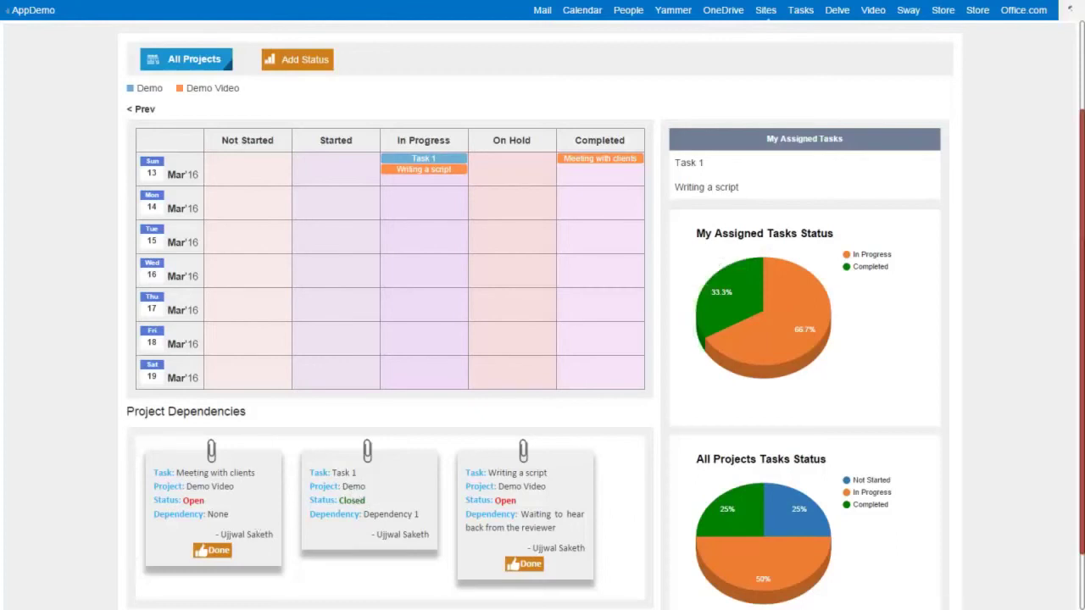
Show the project summary for Demo Video and examine its chart of task counts by status
scroll(1073, 156, up, 3)
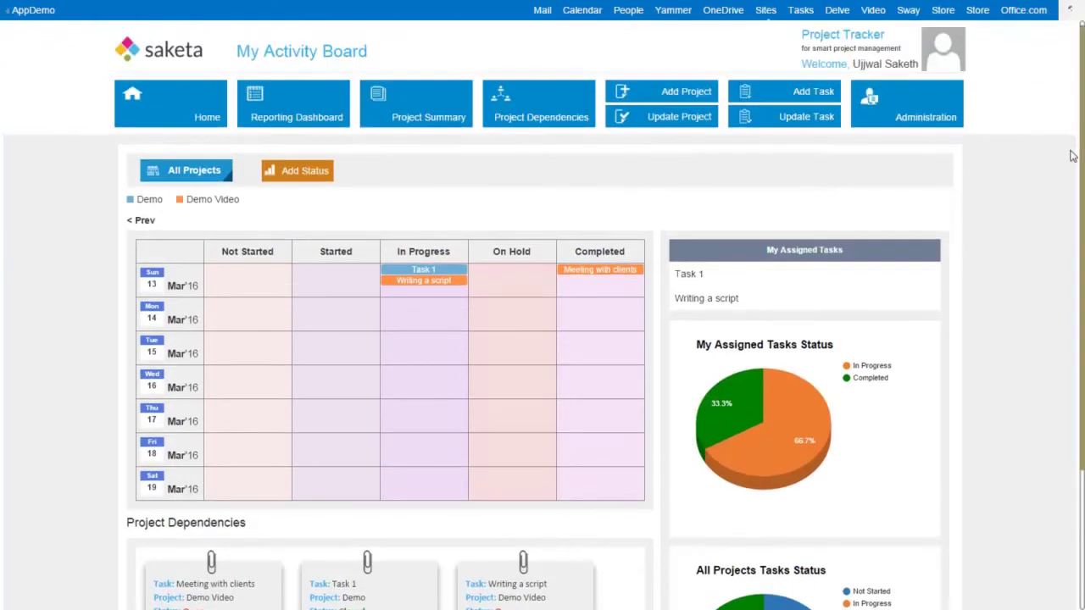
click(402, 117)
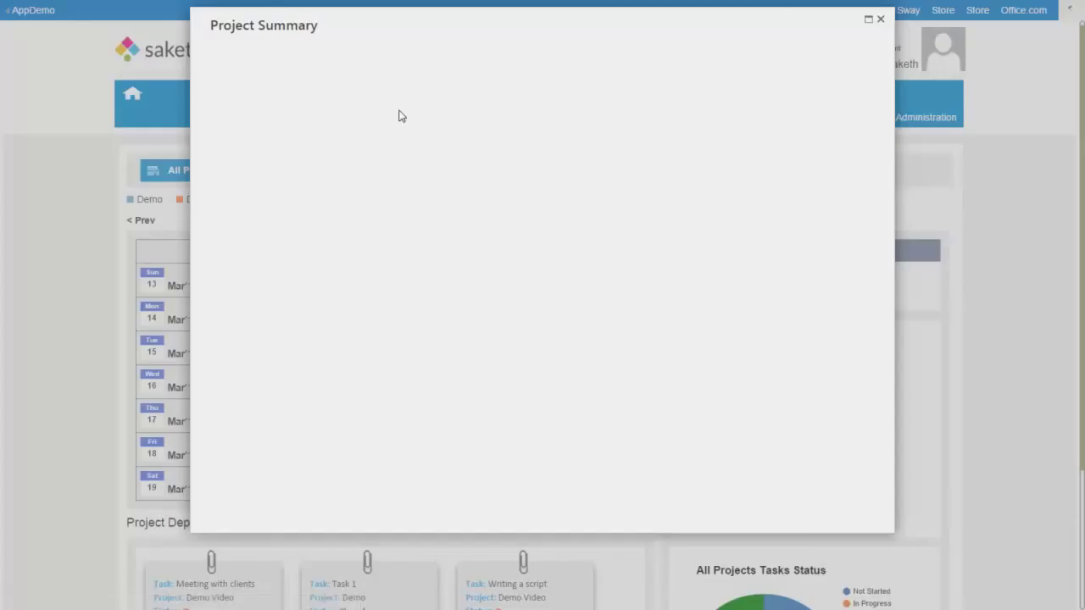
click(298, 77)
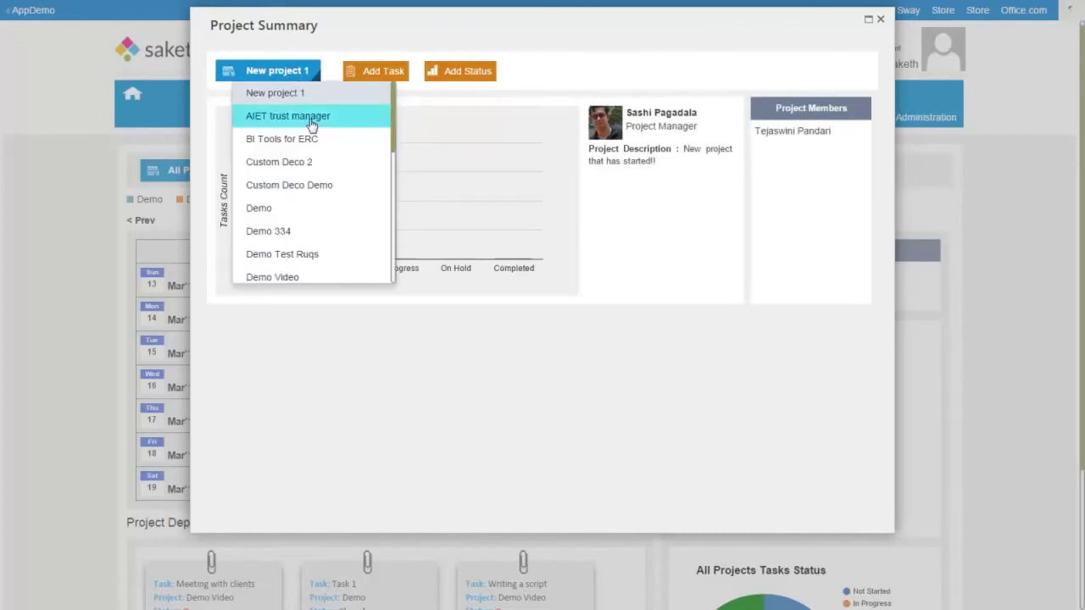
click(315, 278)
mouse_move(286, 209)
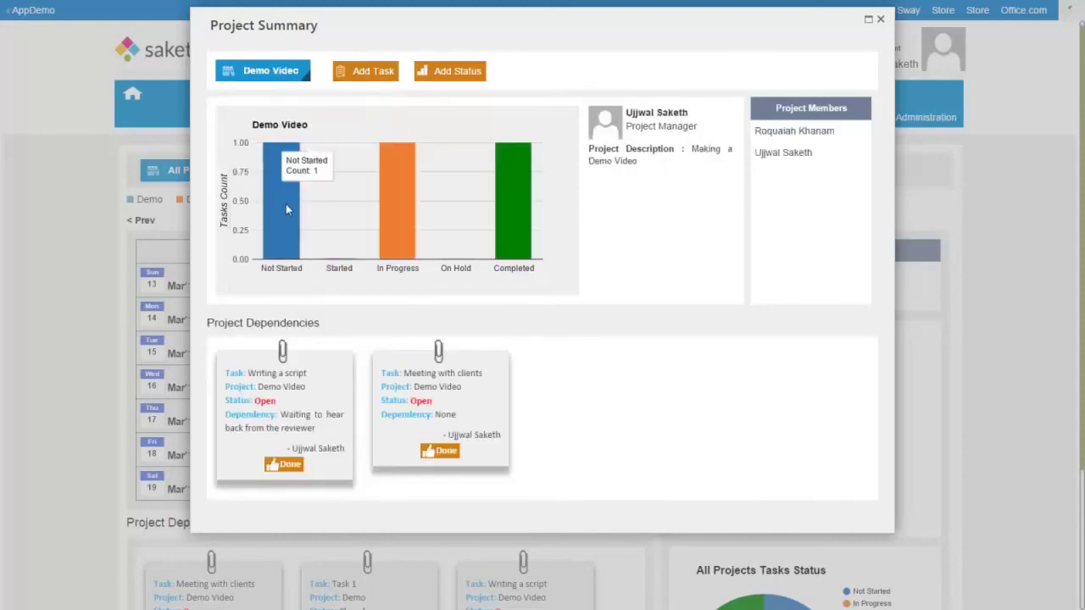
mouse_move(413, 199)
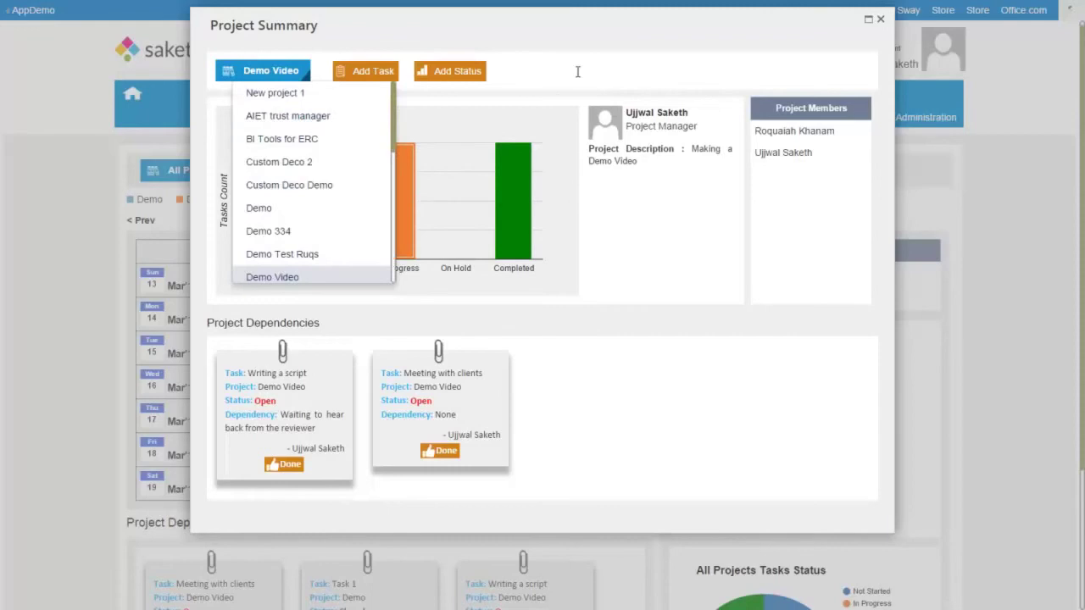
click(578, 72)
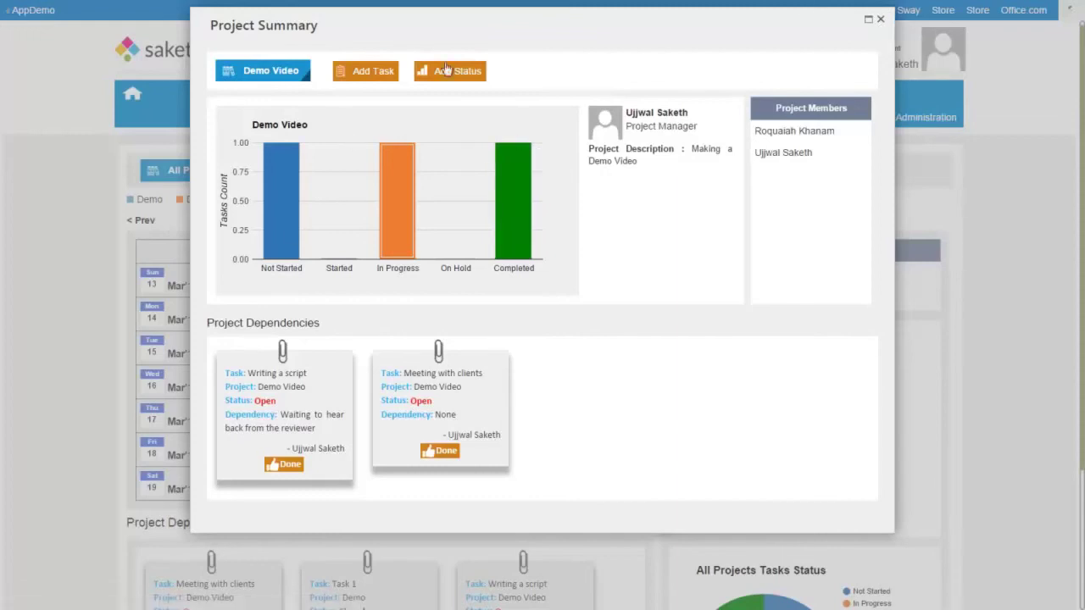
View the blank new task and task status forms from the project summary, and close both forms and the summary
click(371, 74)
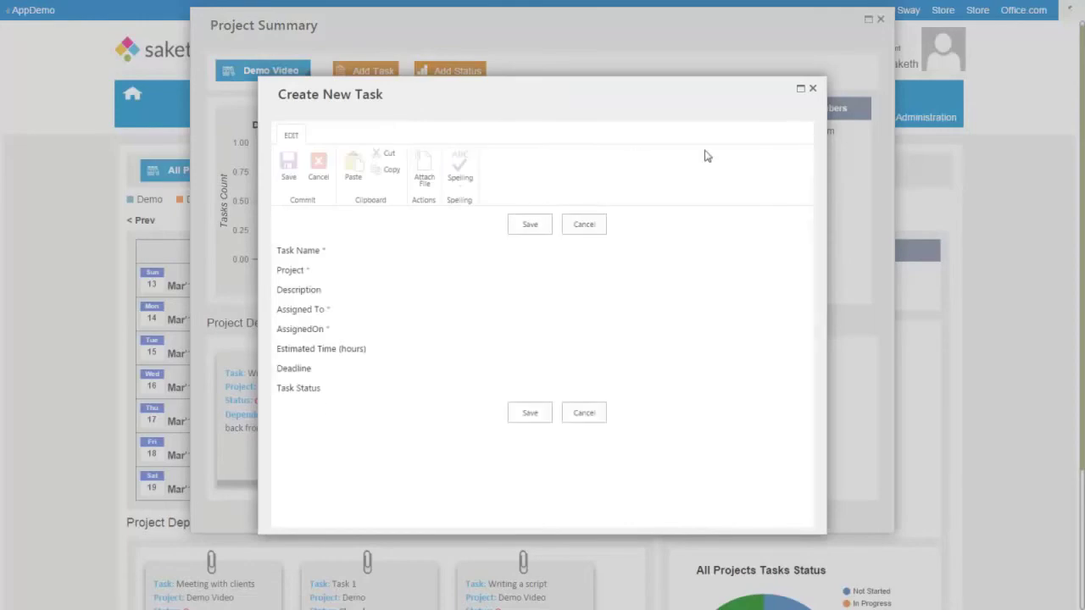
click(812, 89)
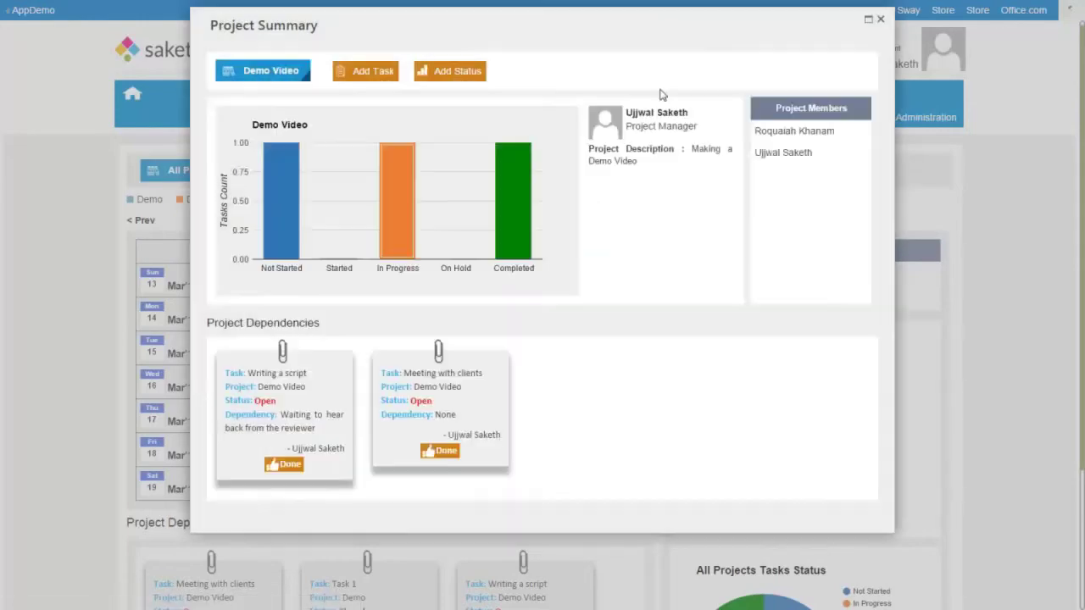
click(469, 76)
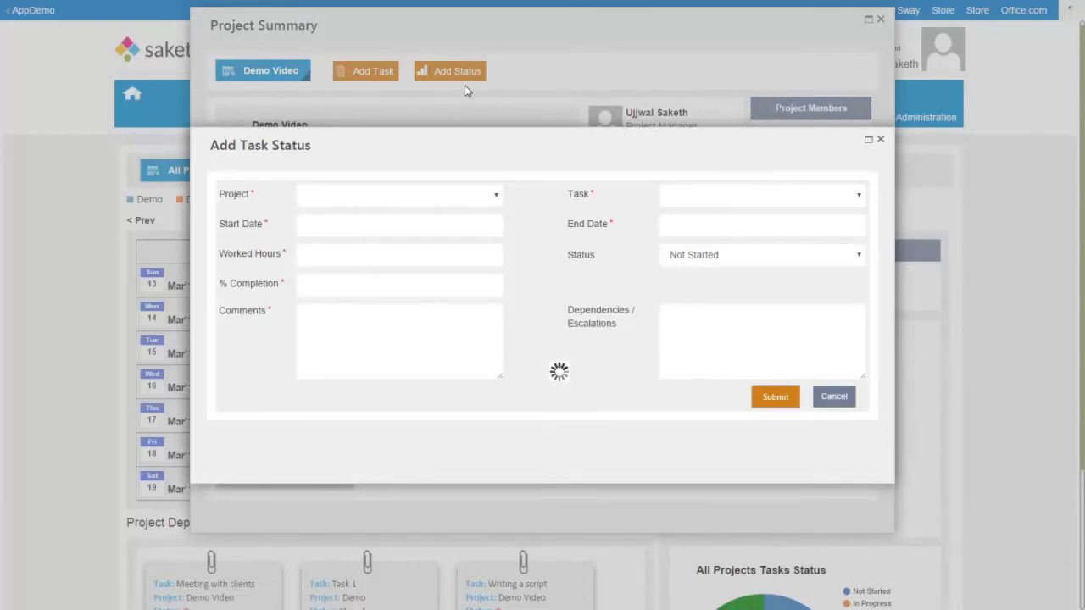
click(883, 142)
click(881, 21)
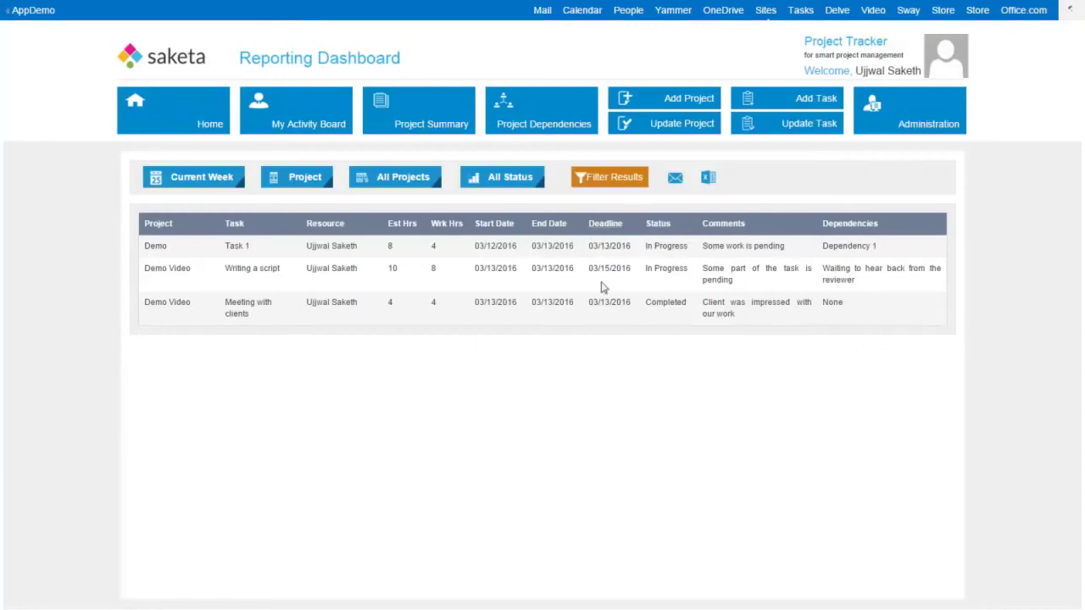
Filter the current week's open project dependencies to the Demo Video project
click(514, 105)
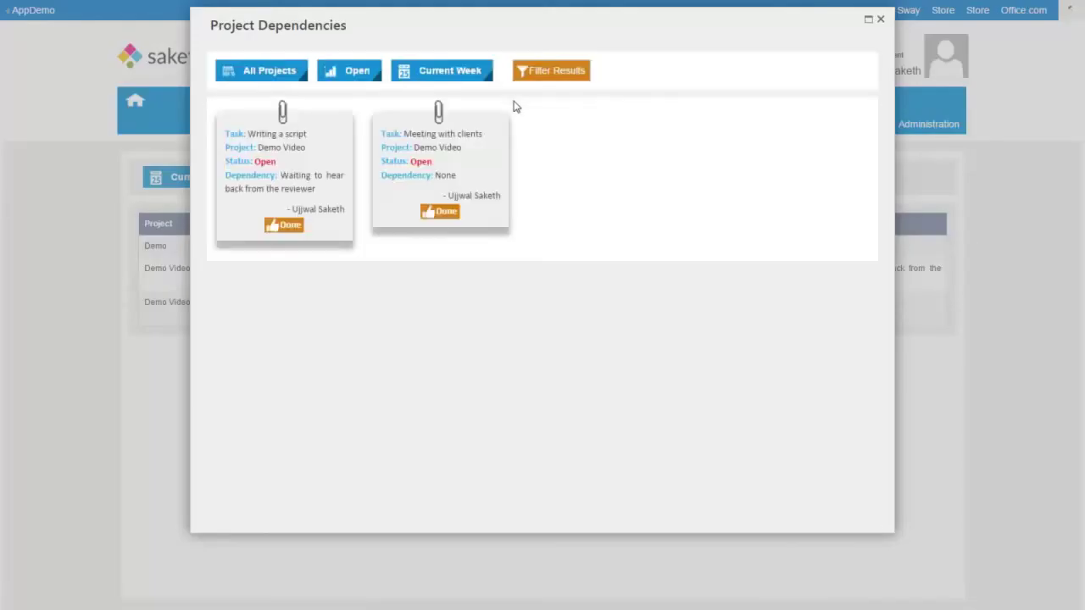
click(269, 76)
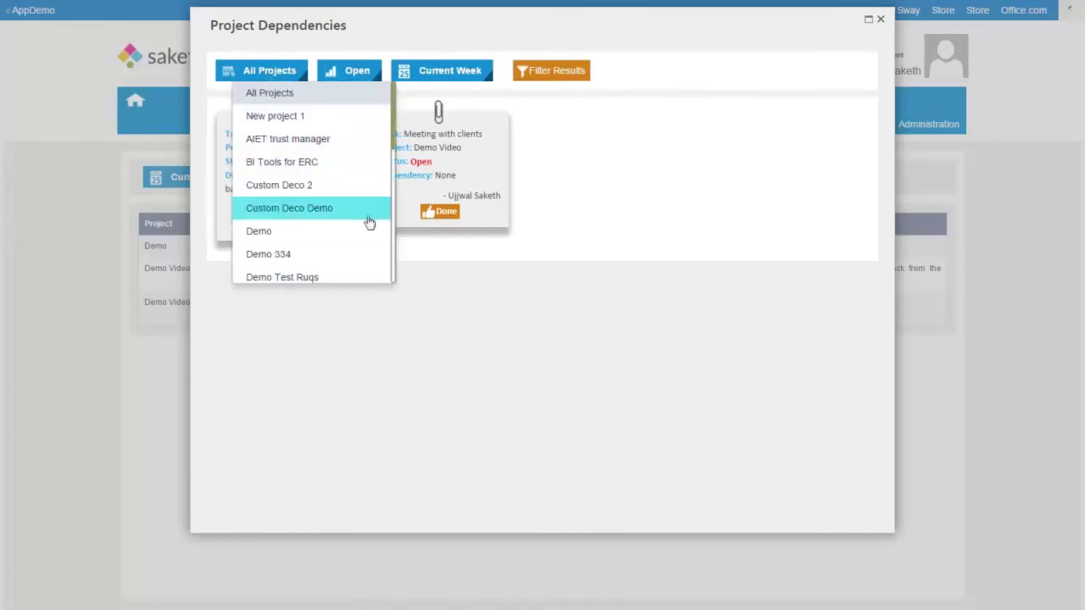
scroll(399, 174, down, 2)
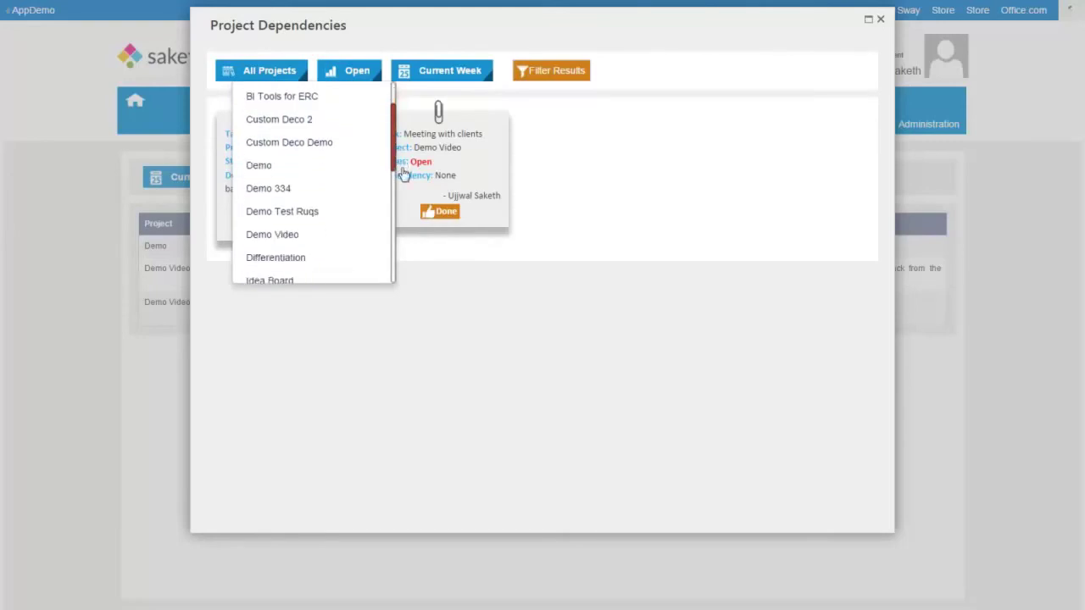
click(342, 234)
click(544, 82)
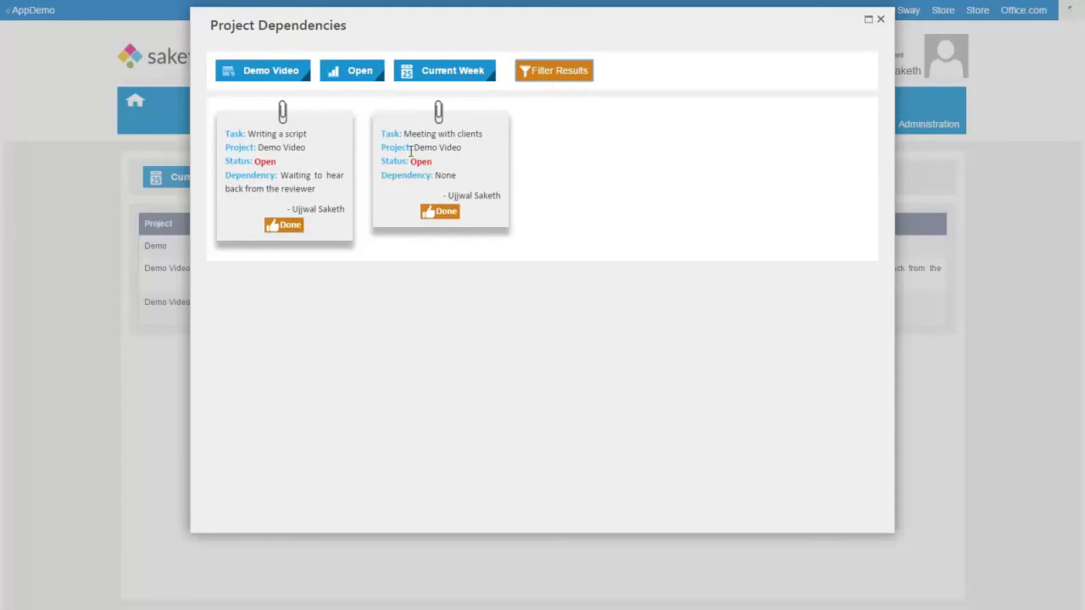
Select the Demo project for the dependencies filter in place of Demo Video
click(277, 72)
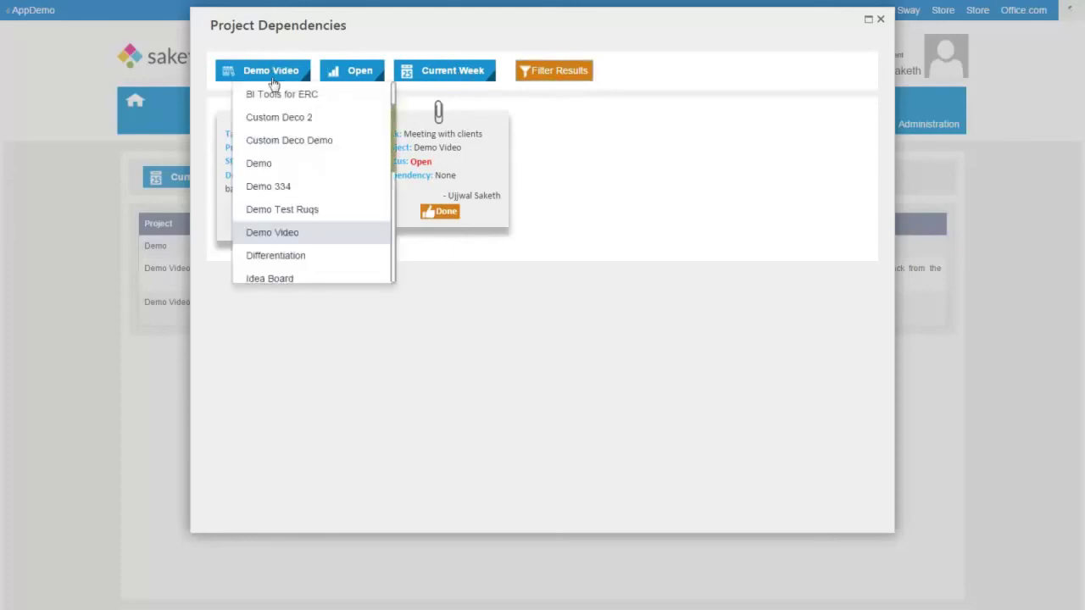
click(275, 163)
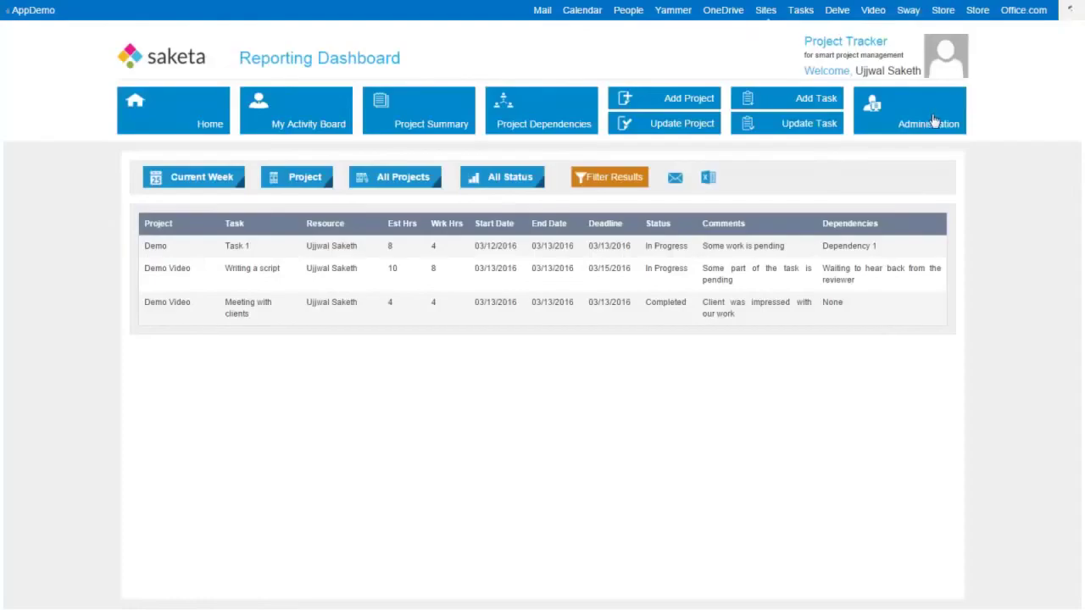
From the app's administration options, view the members group and its form for adding users, closing both without inviting anyone
click(928, 121)
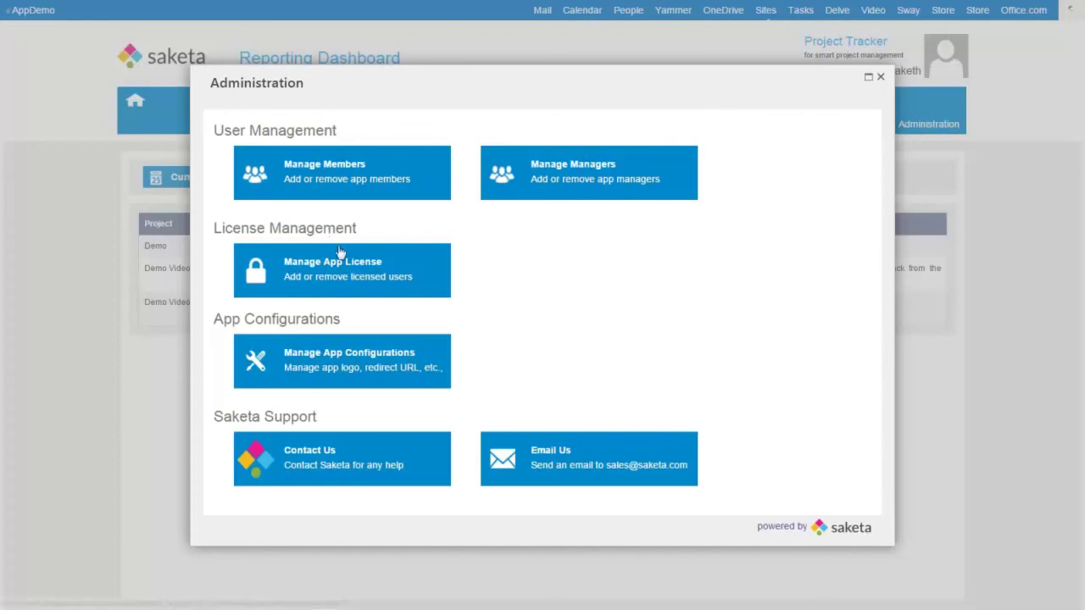
click(329, 186)
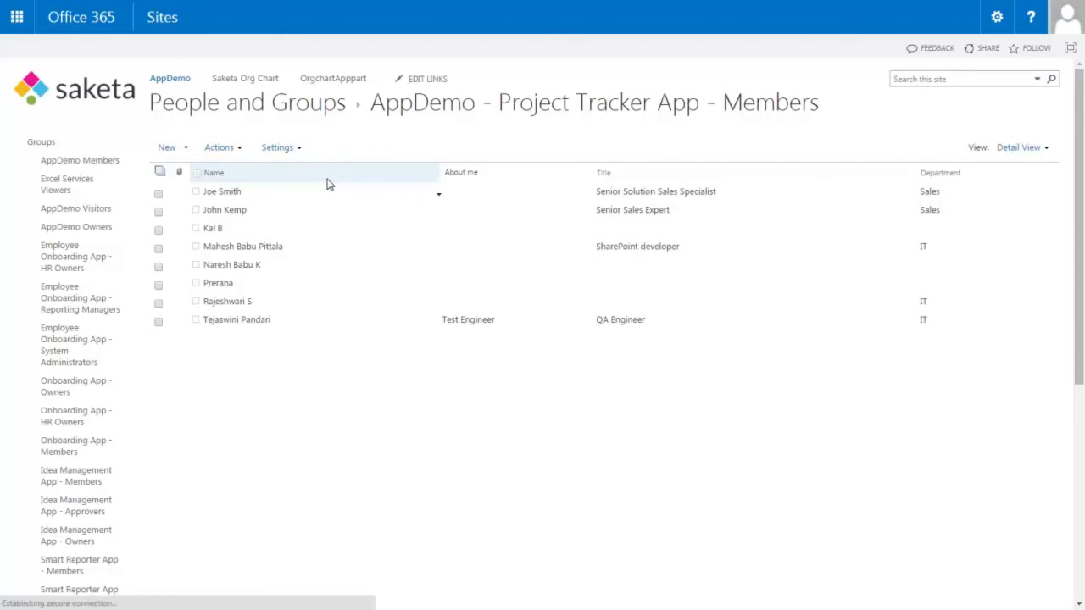
click(182, 210)
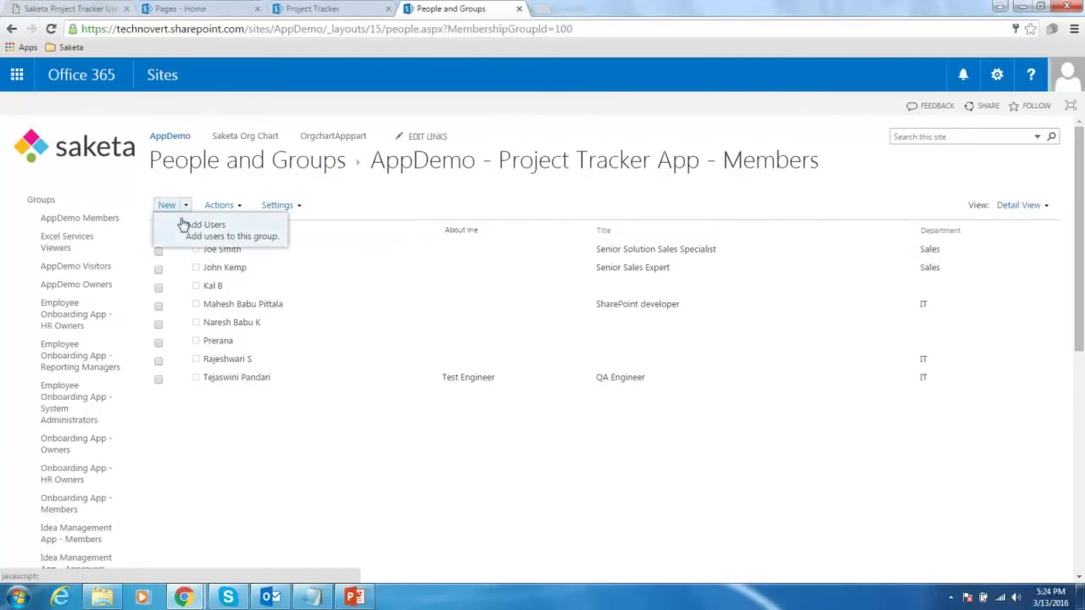
click(183, 225)
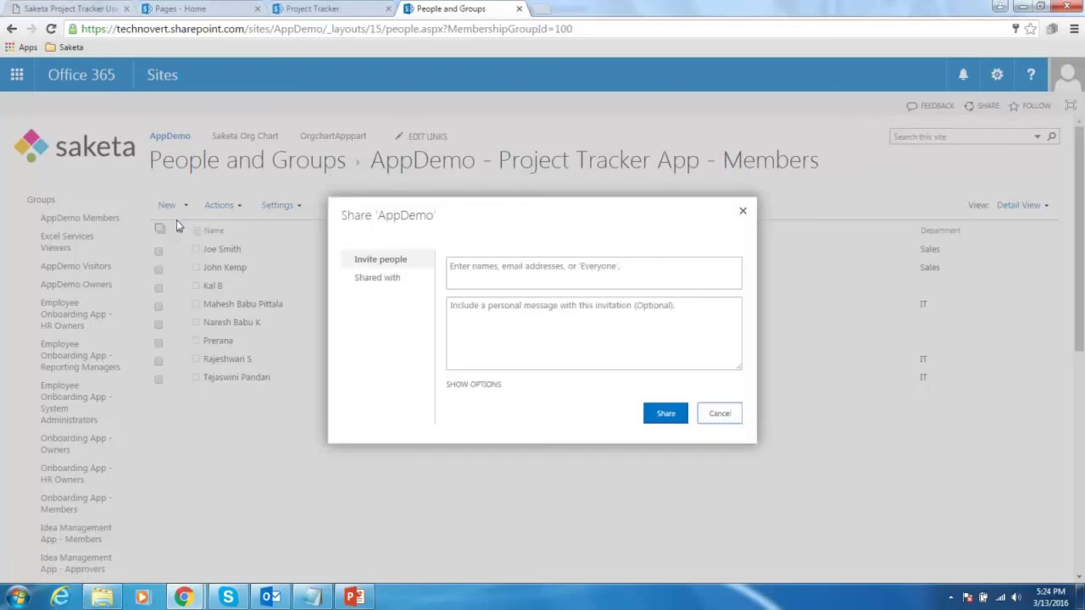
click(494, 269)
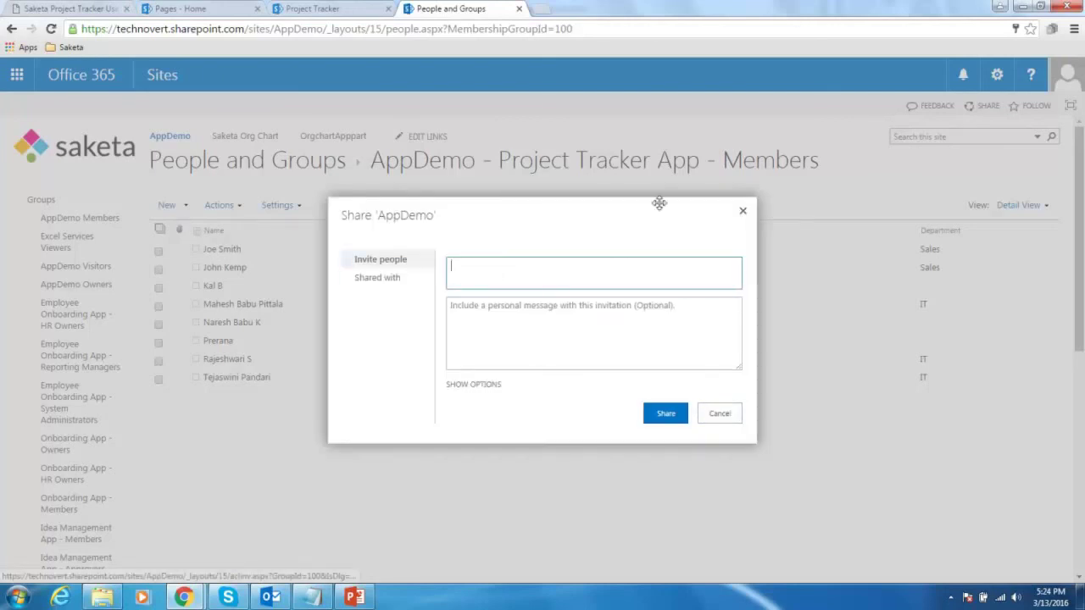
click(745, 214)
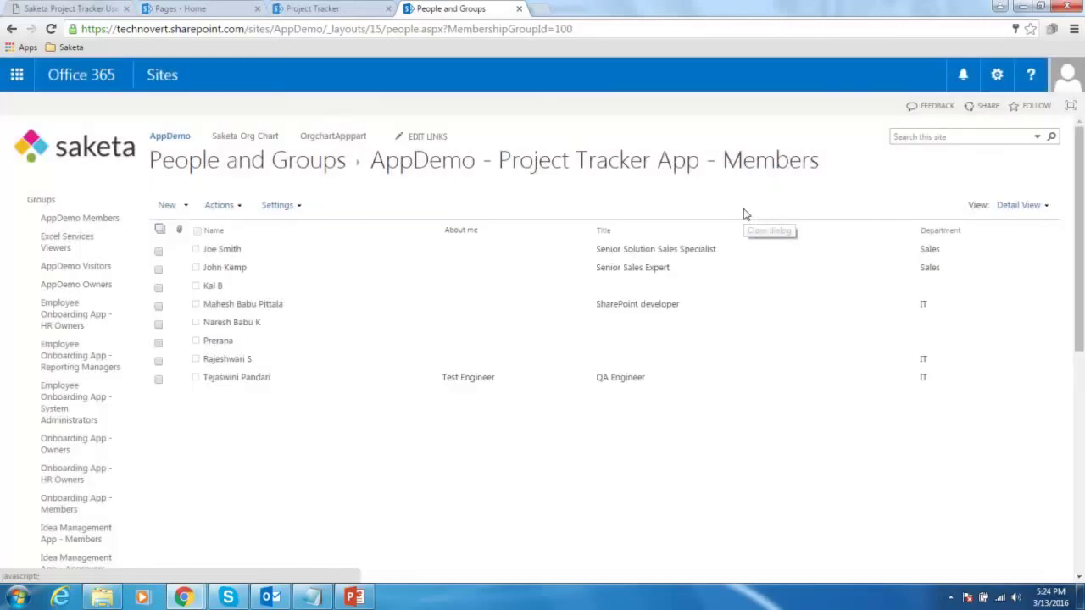
click(519, 8)
View the app's managers group and start adding users to it, and close the group page without inviting anyone
click(611, 226)
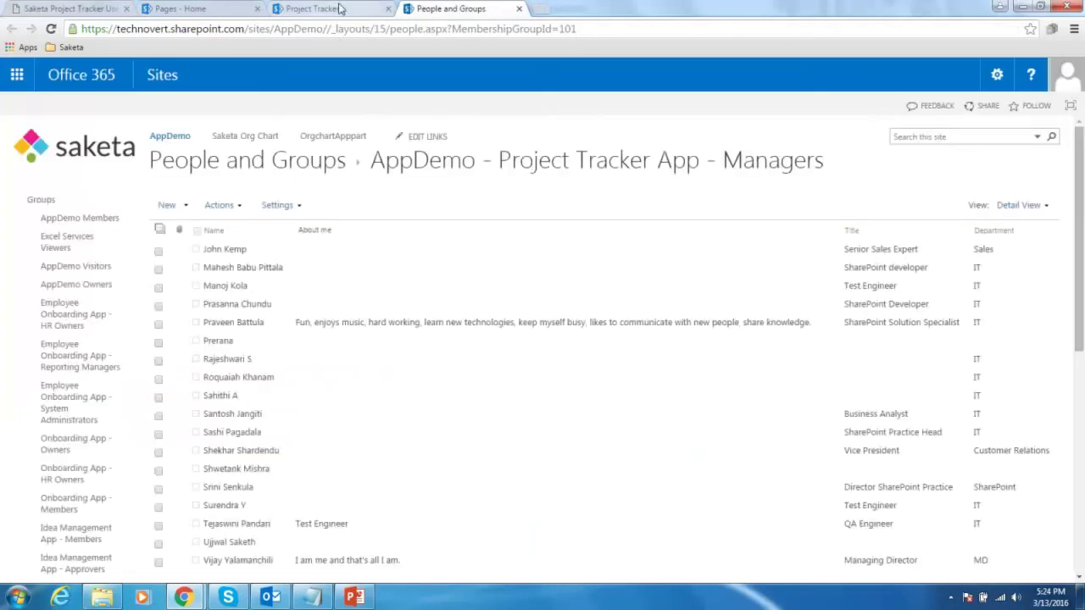
click(167, 205)
click(189, 223)
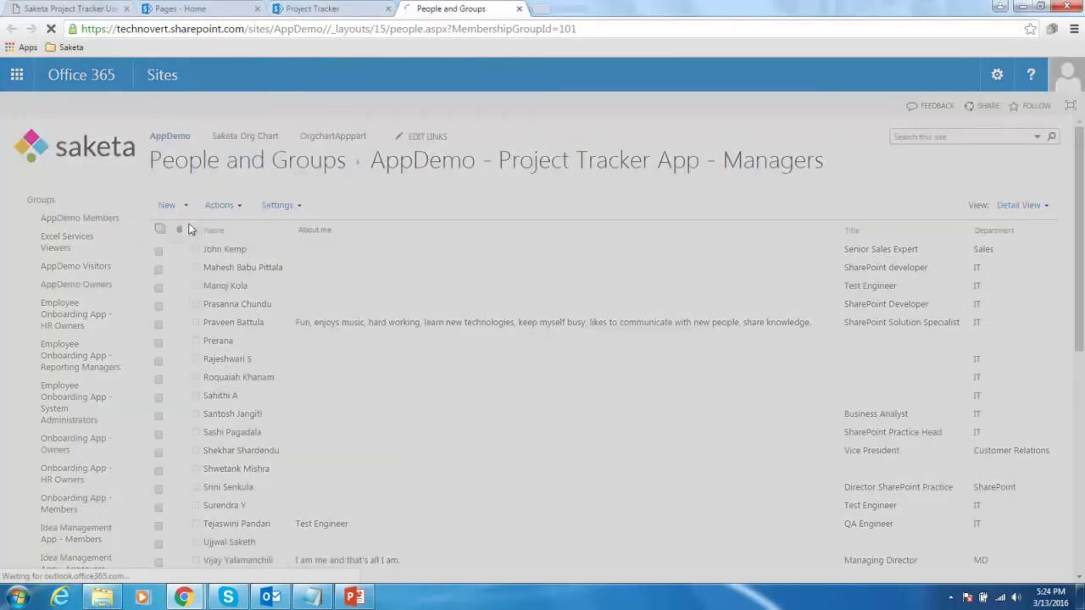
click(518, 8)
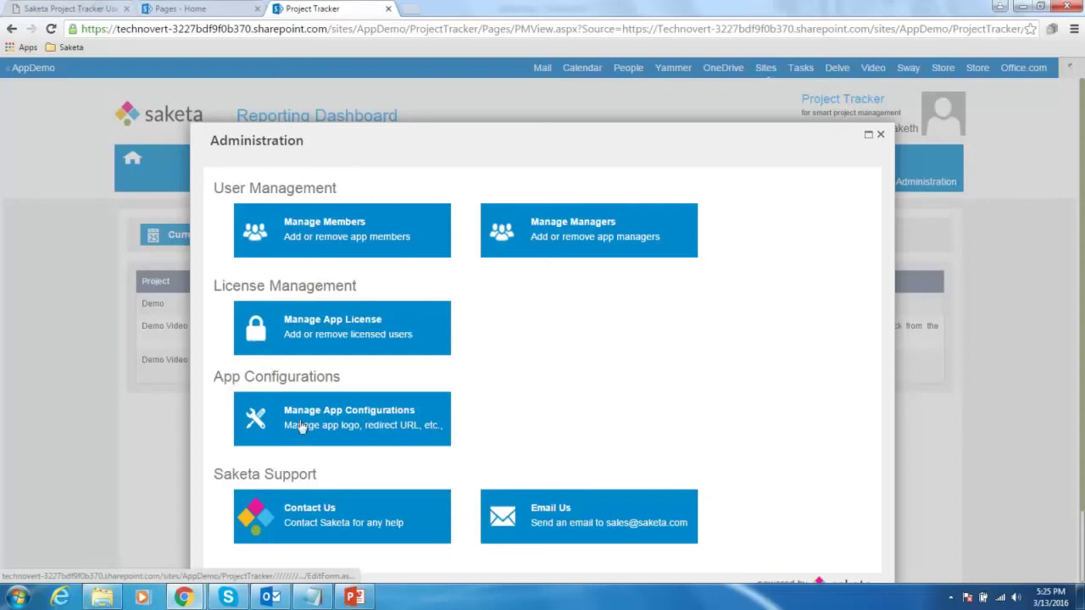
Review the title and logo URL settings in the app configurations, and cancel the form without saving
click(363, 419)
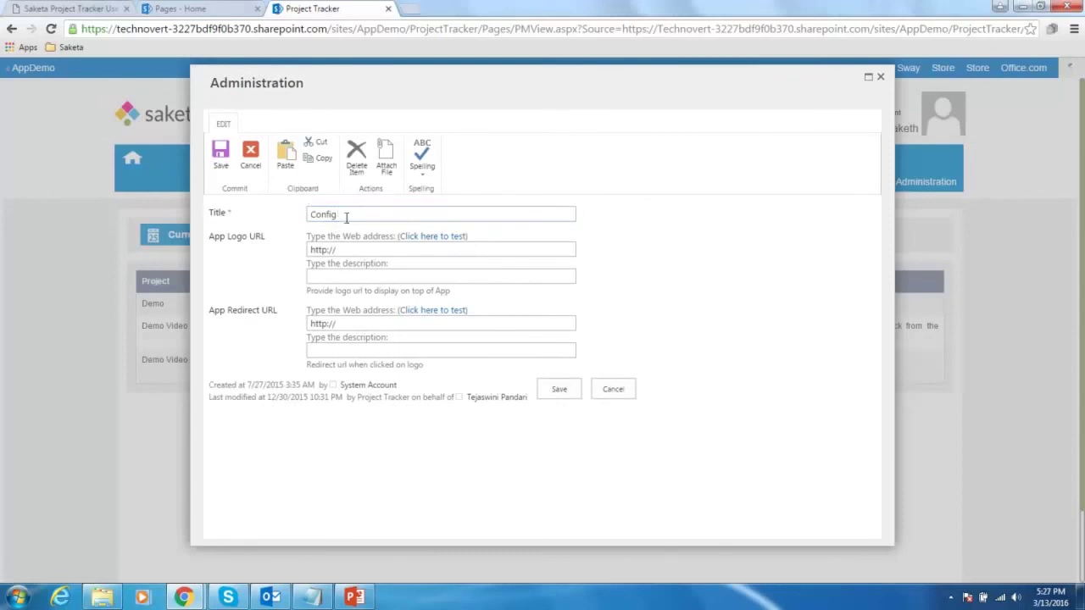
double_click(346, 217)
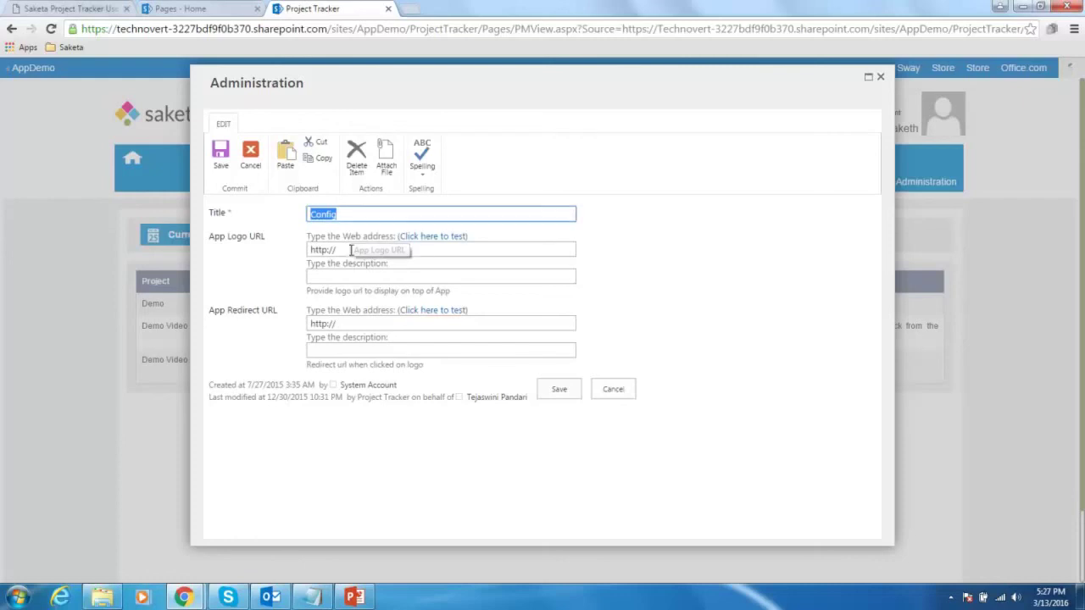
key(Tab)
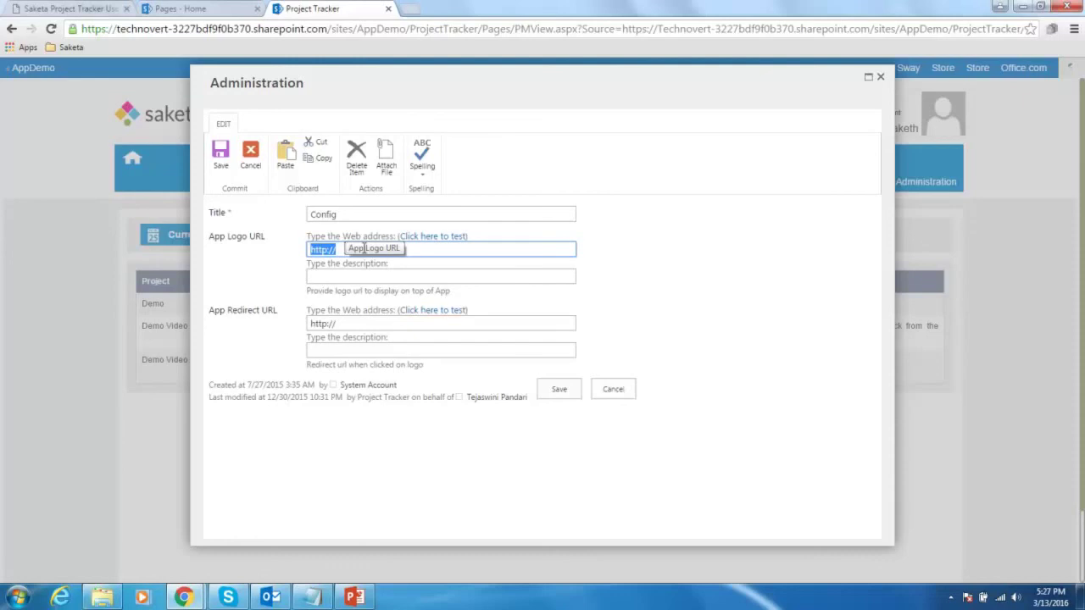
click(441, 246)
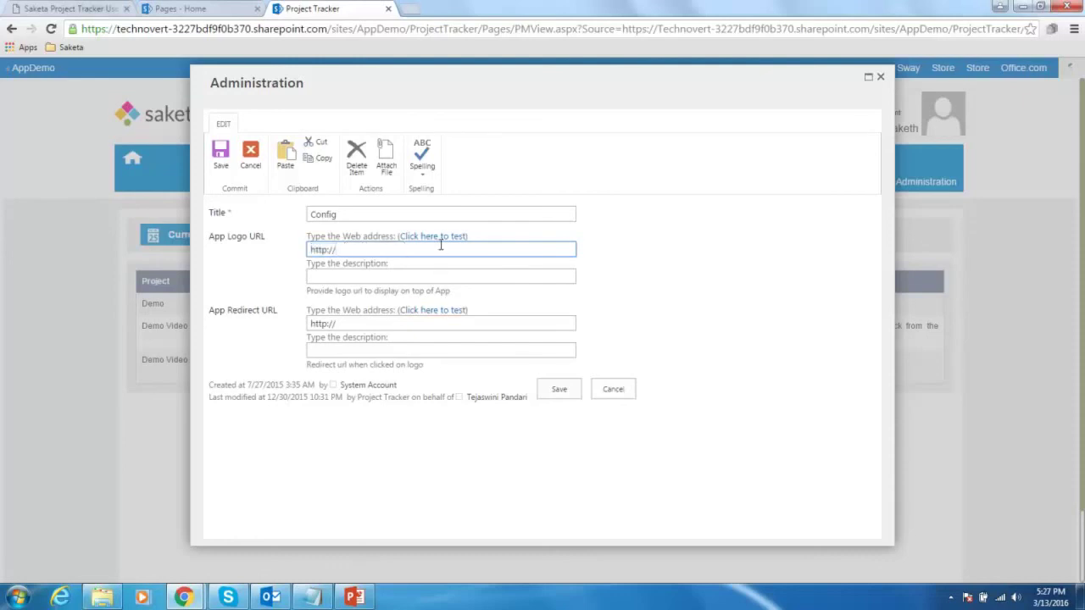
click(625, 395)
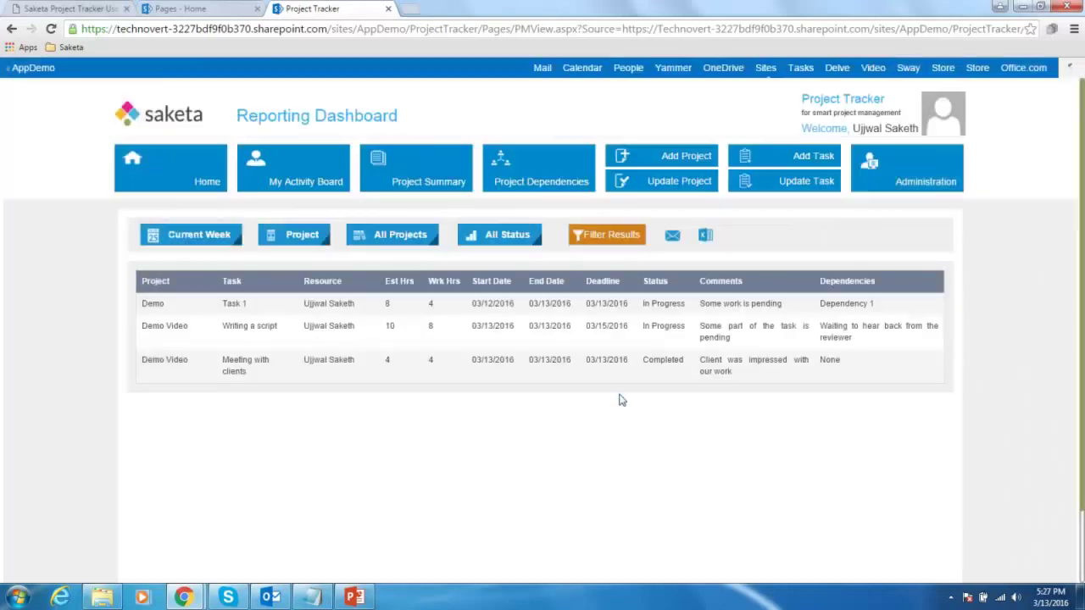